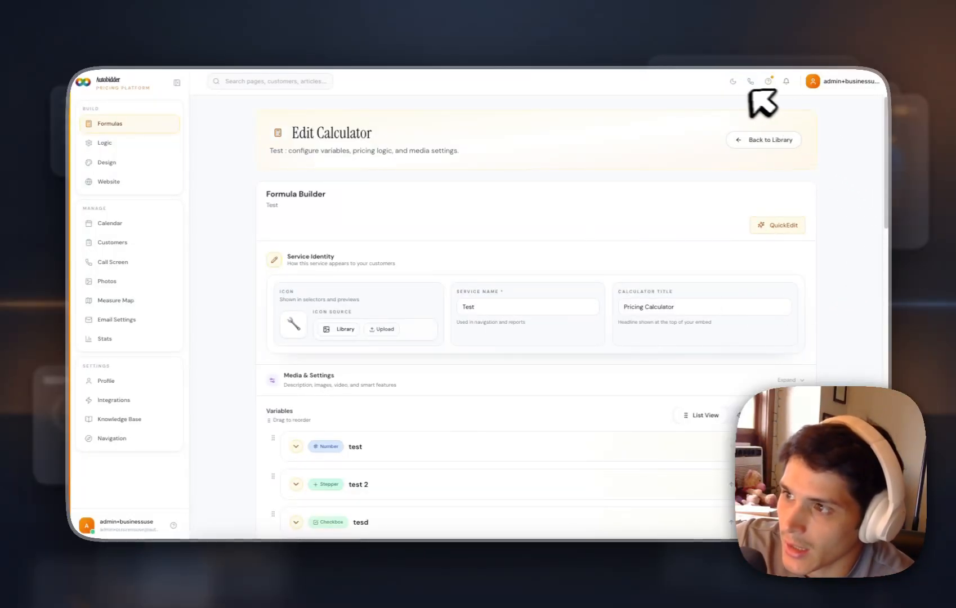
# Switch the interface to dark mode.
pyautogui.click(733, 81)
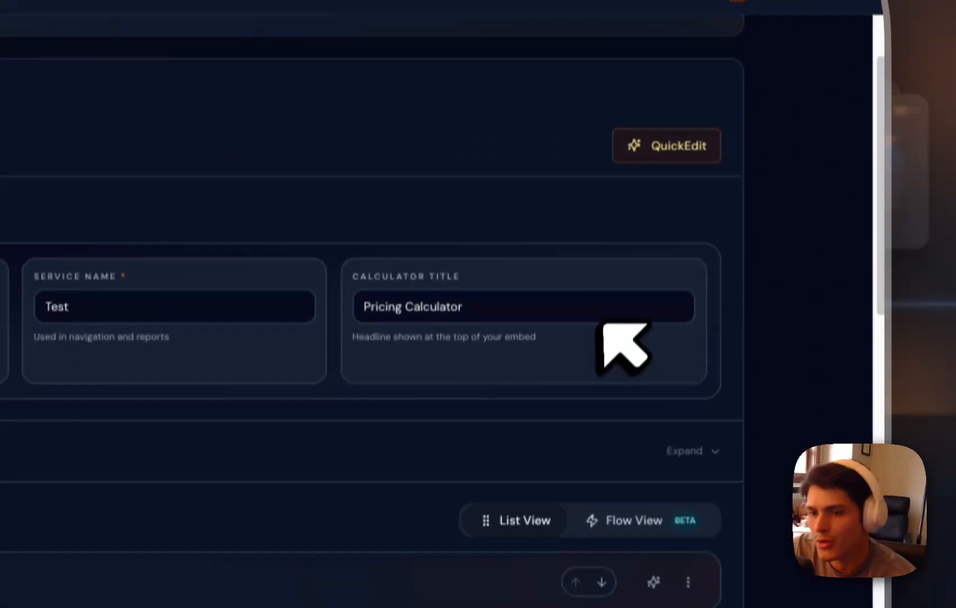
# Look through the Test calculator's service identity settings, its list of variables and the tres repeatable group.
pyautogui.scroll(-5, 580, 320)
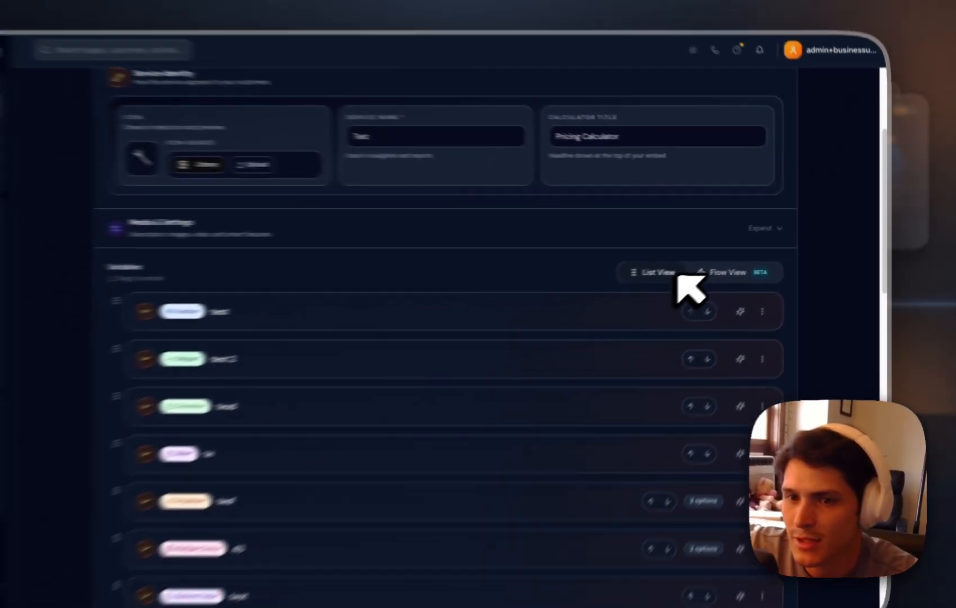
pyautogui.scroll(-5, 725, 277)
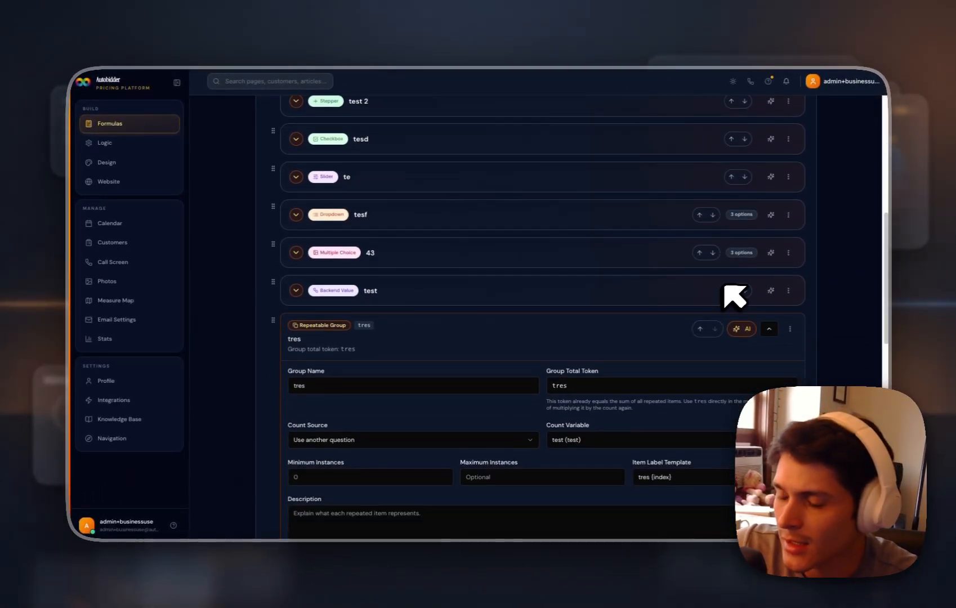
pyautogui.scroll(3, 735, 304)
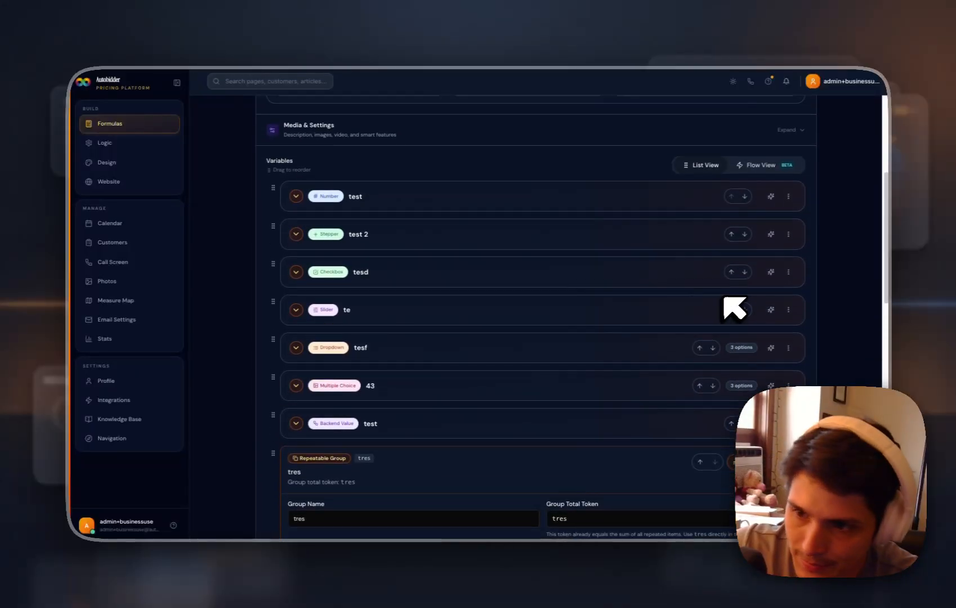
pyautogui.scroll(4, 757, 306)
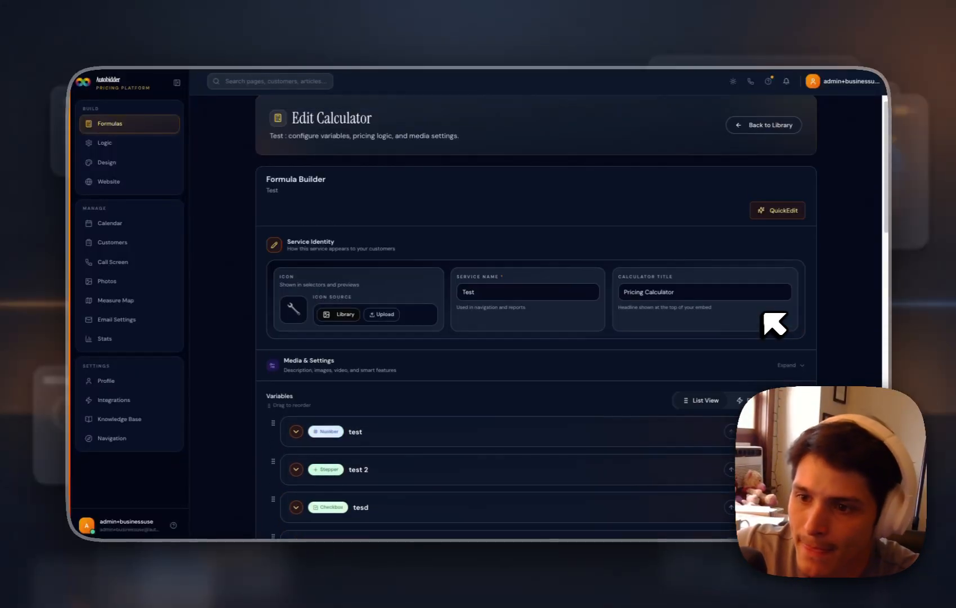
pyautogui.scroll(-4, 757, 307)
pyautogui.scroll(4, 757, 304)
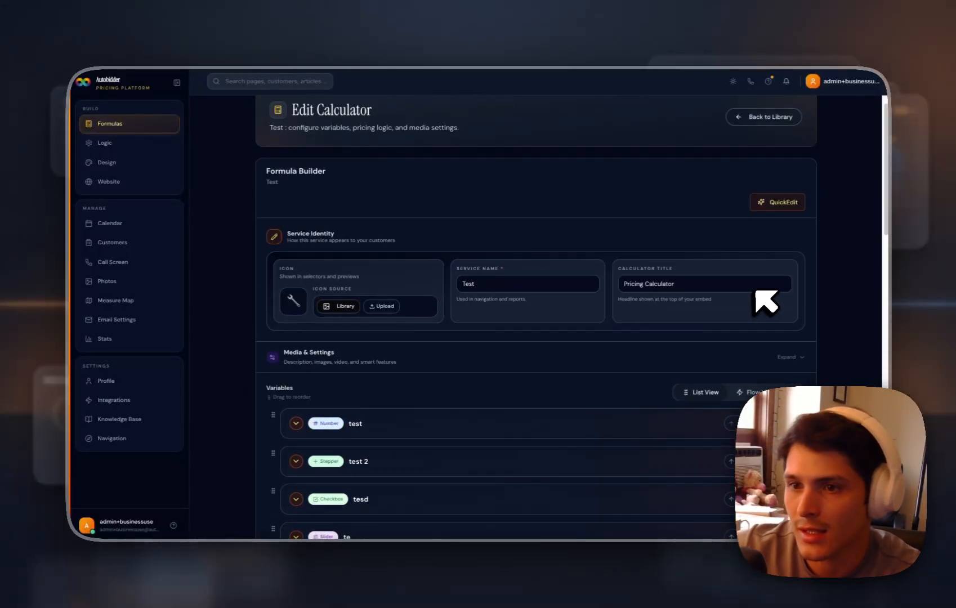
pyautogui.scroll(-4, 630, 321)
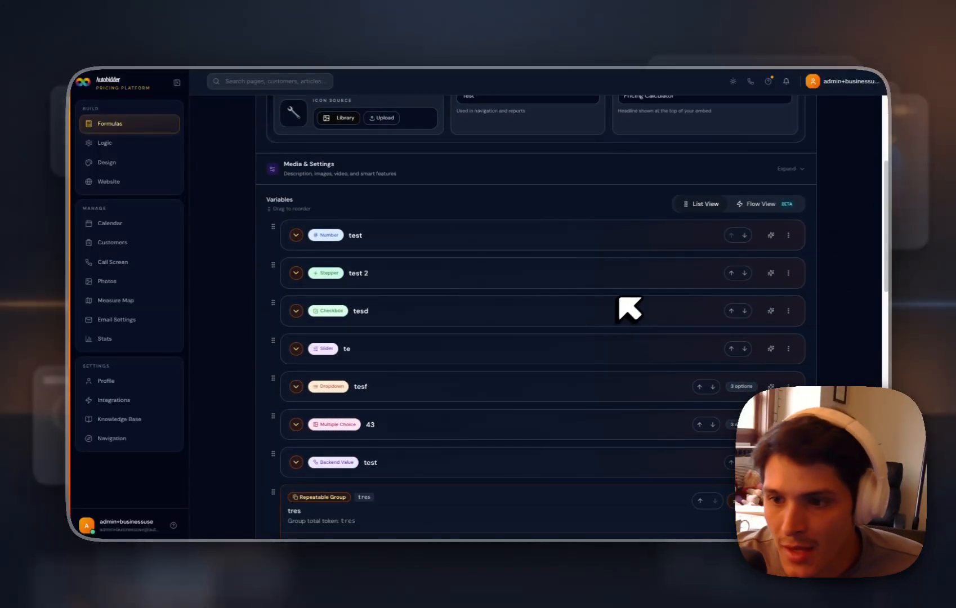
pyautogui.scroll(-1, 565, 294)
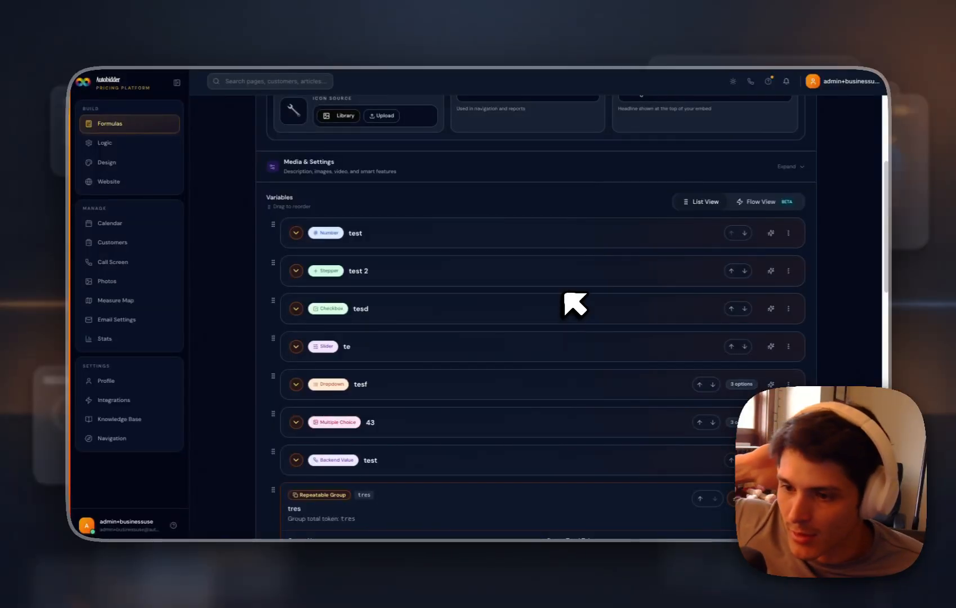
pyautogui.scroll(5, 575, 301)
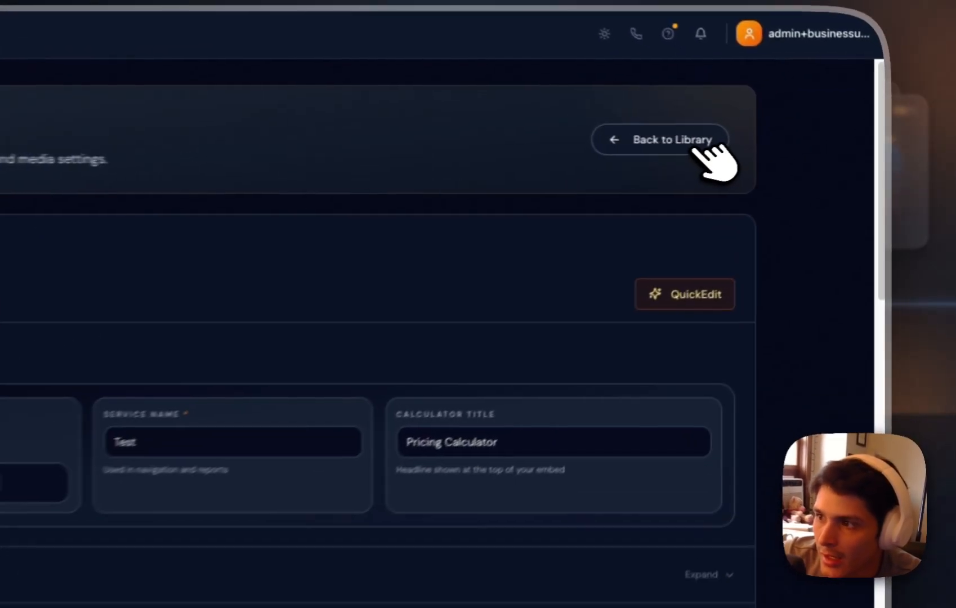
# Return to the formula library, create a new calculator and start a QuickDraft for it.
pyautogui.click(698, 148)
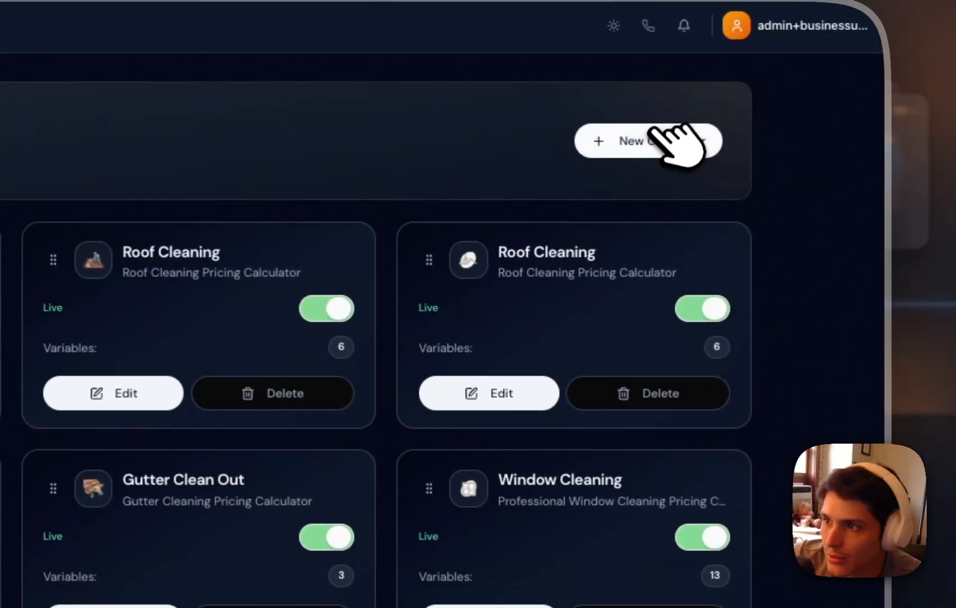
pyautogui.click(671, 143)
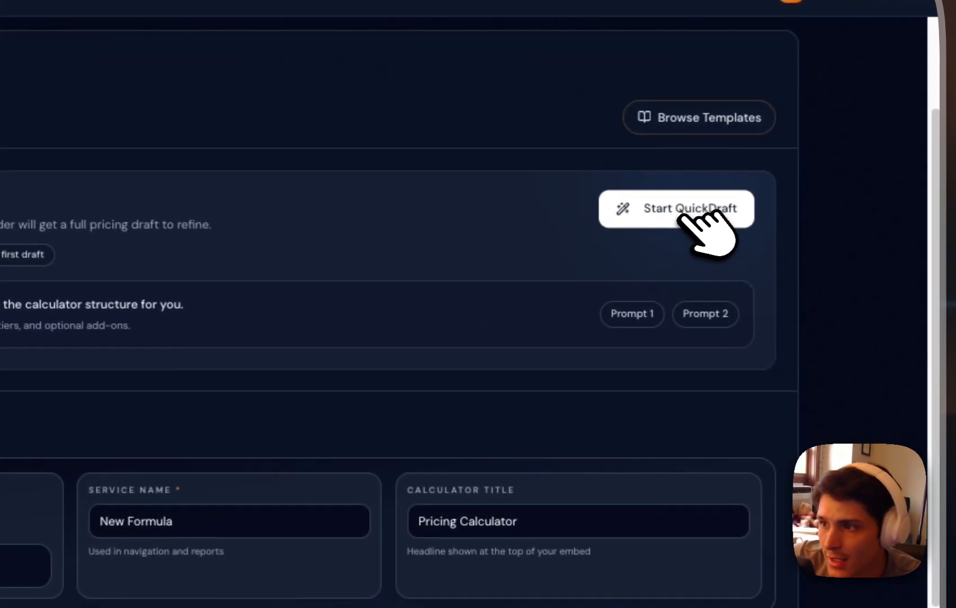
pyautogui.click(684, 214)
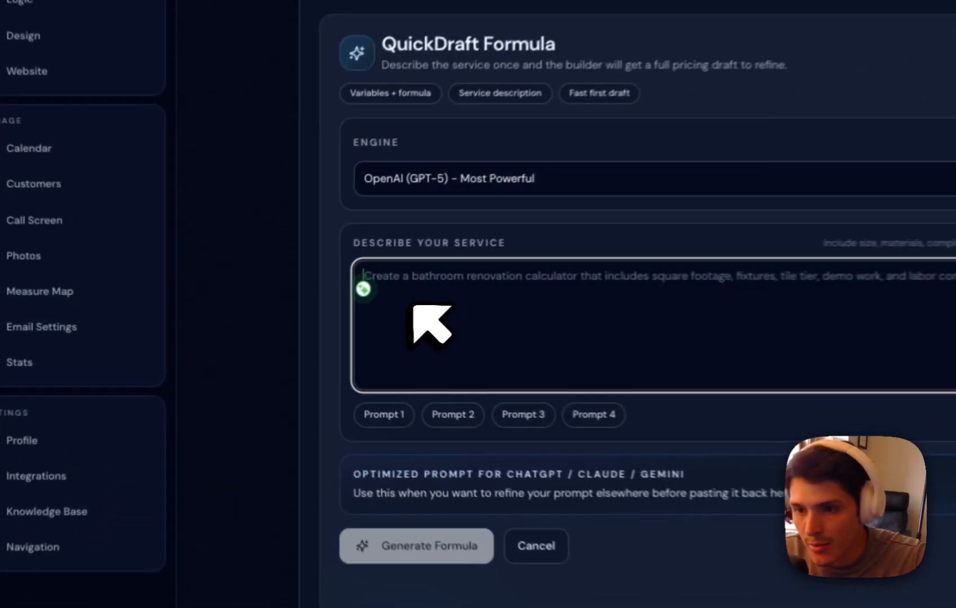
# Generate a house washing formula asking square footage, material (vinyl, aluminum, stucco, brick), height (single story, split level, two story, three story) and sides to clean.
pyautogui.press('F5')
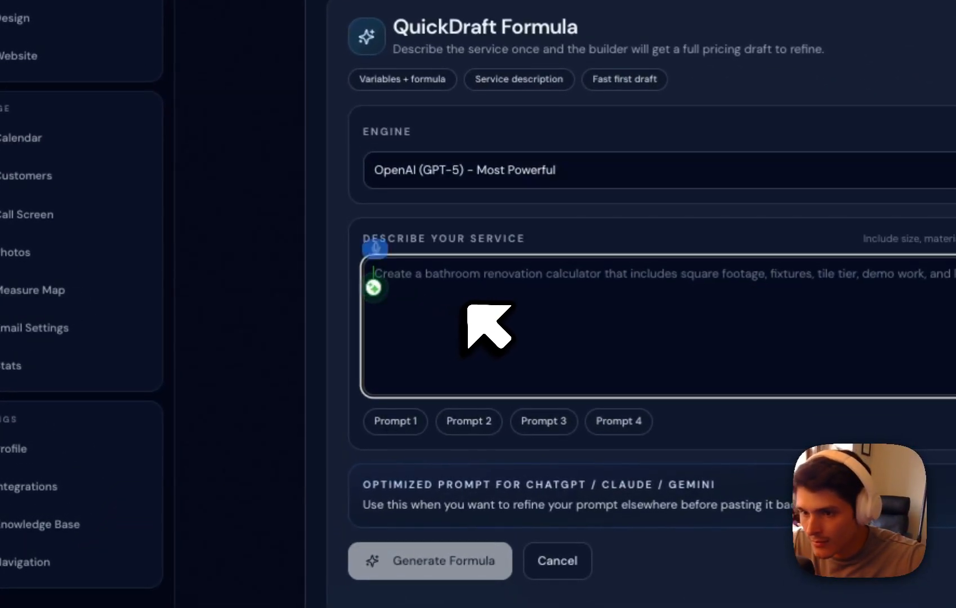
pyautogui.write('House washing formula')
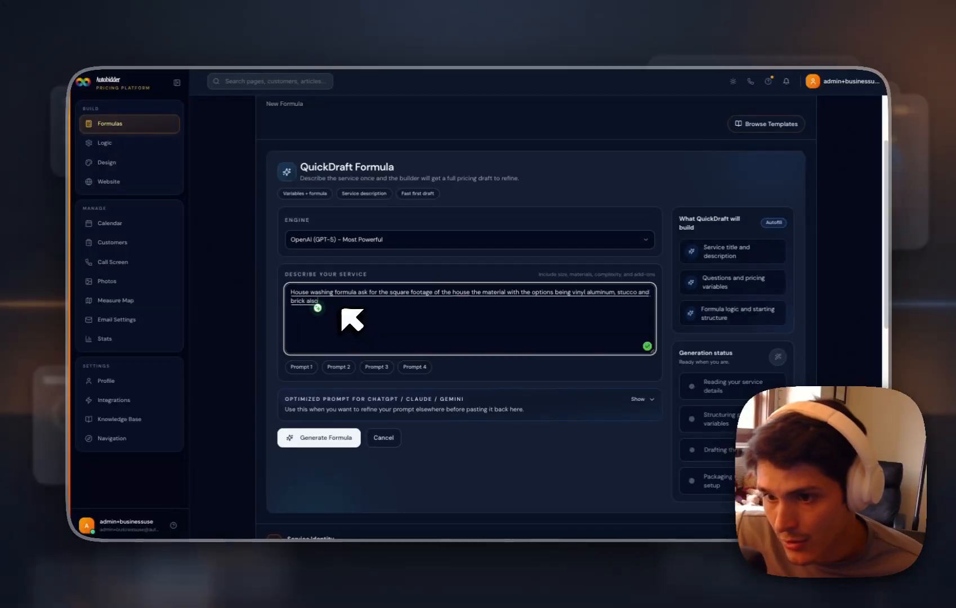
pyautogui.write('height of the')
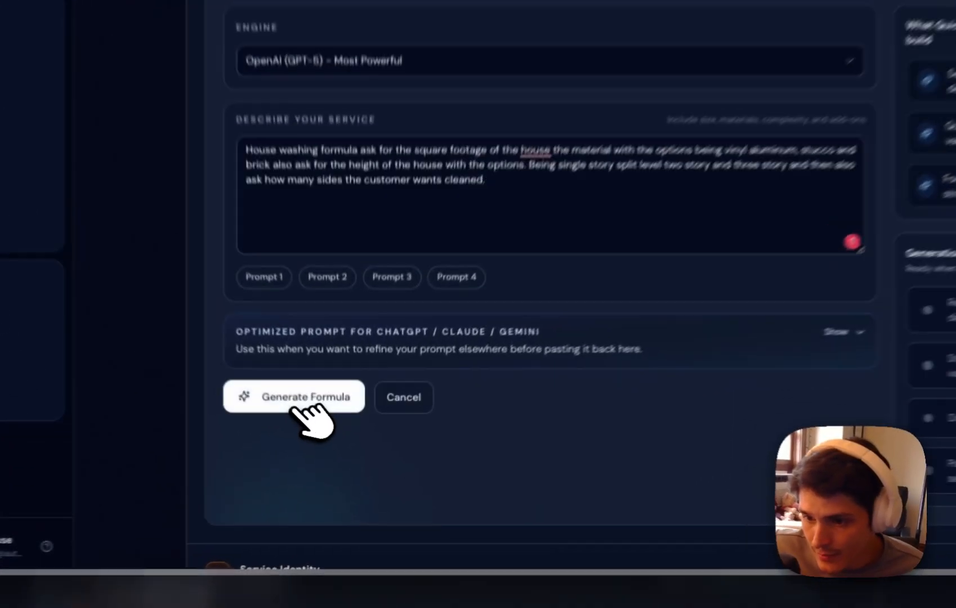
pyautogui.click(322, 438)
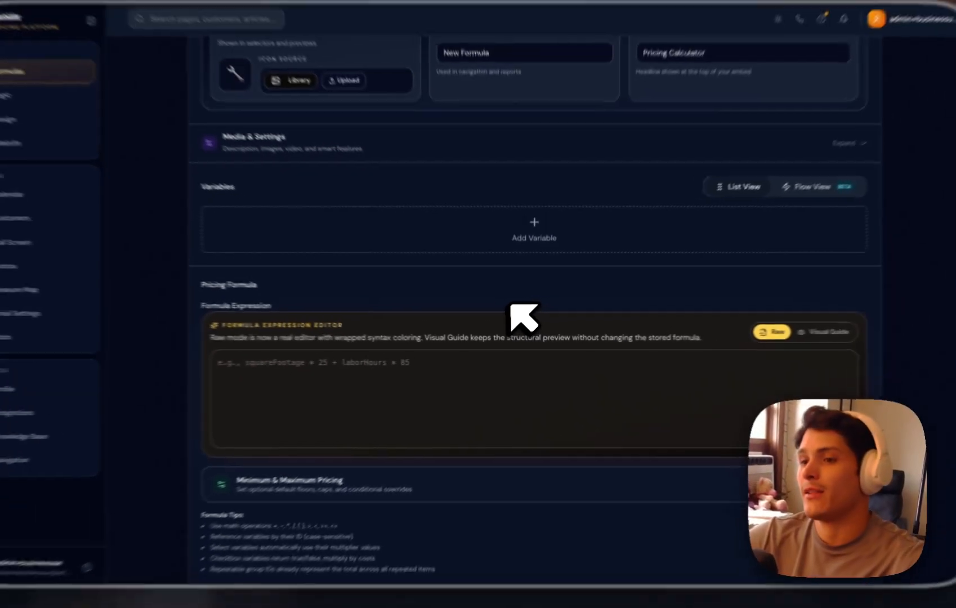
# Review the generated House Washing Service calculator's identity fields, variables and pricing formula expression.
pyautogui.scroll(1, 360, 318)
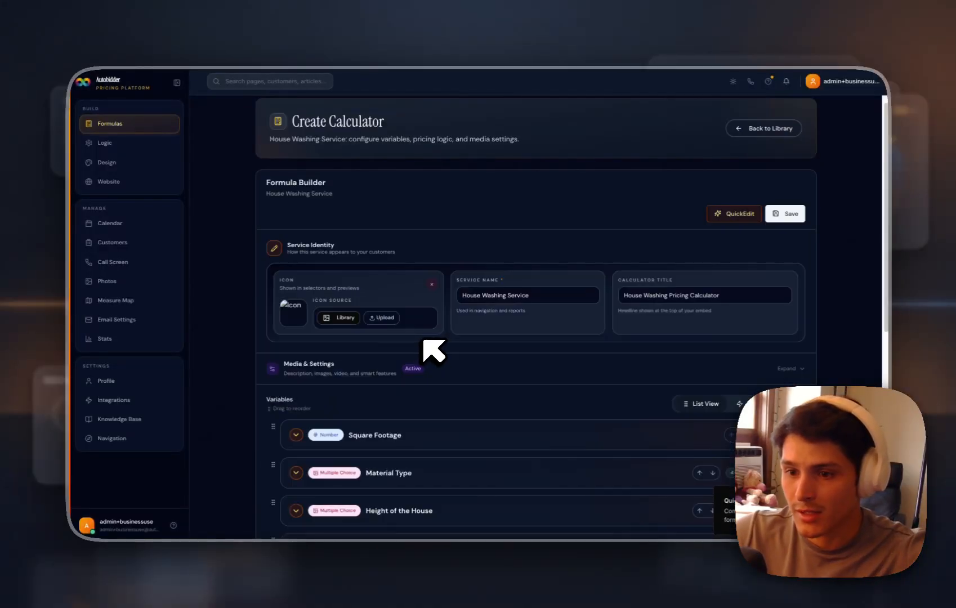
pyautogui.scroll(-3, 433, 346)
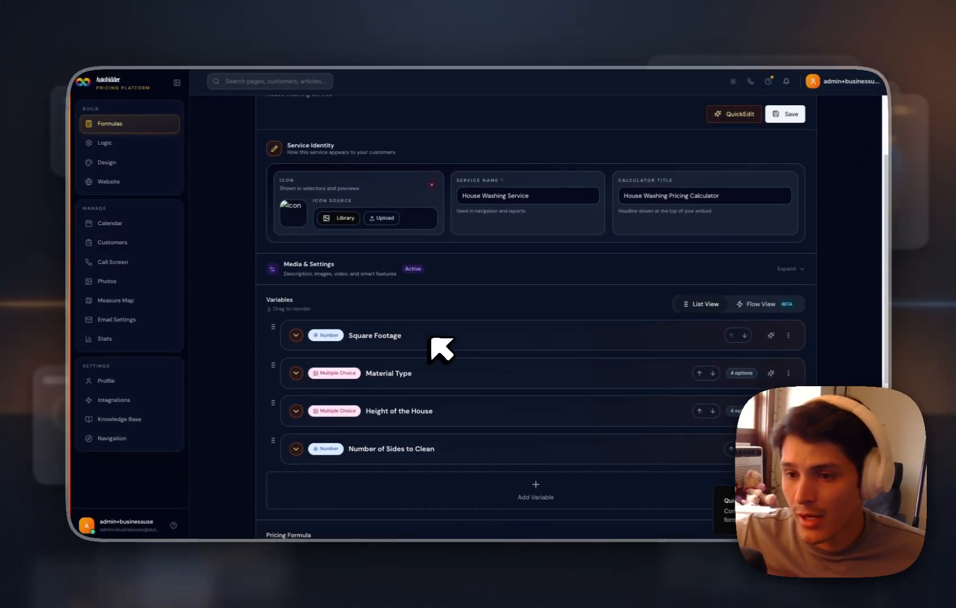
pyautogui.scroll(-1, 439, 343)
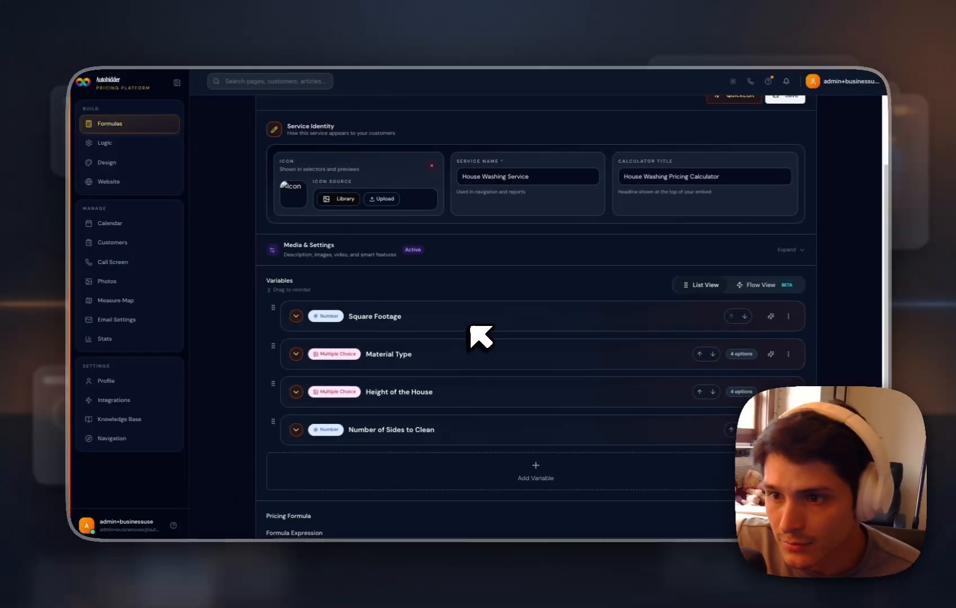
pyautogui.scroll(-3, 438, 309)
pyautogui.scroll(-5, 433, 287)
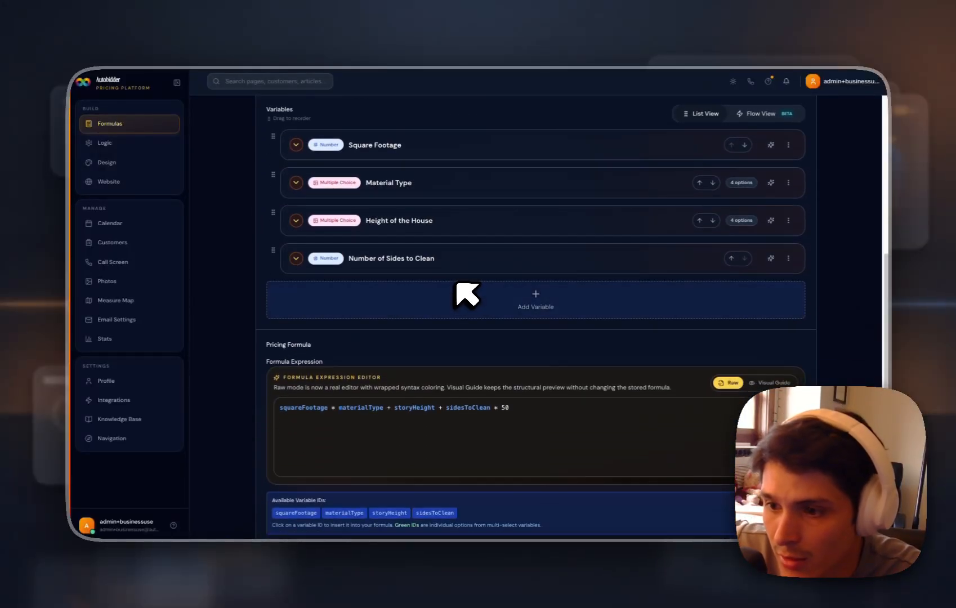
pyautogui.scroll(-4, 338, 416)
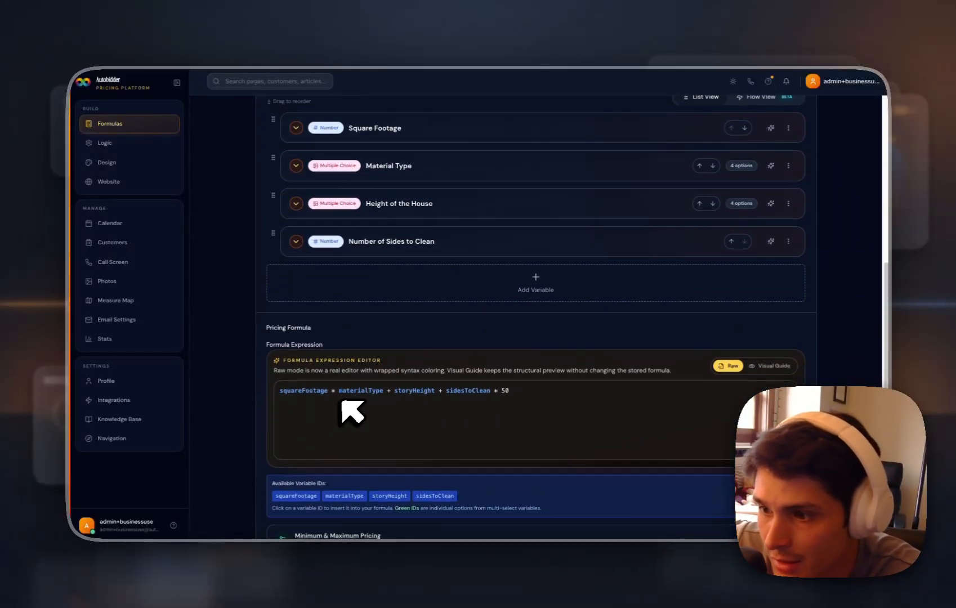
pyautogui.scroll(-1, 433, 366)
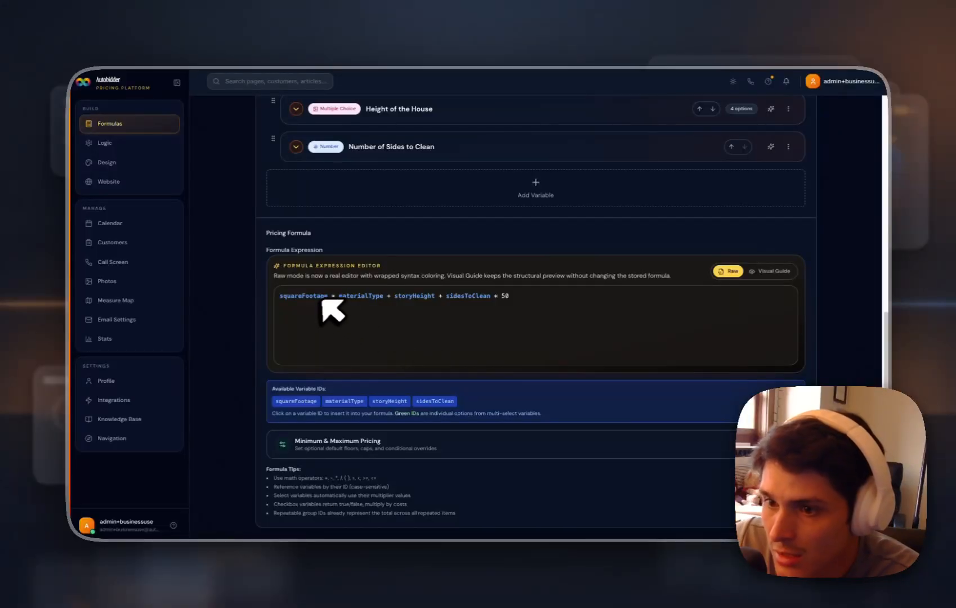
pyautogui.scroll(7, 453, 318)
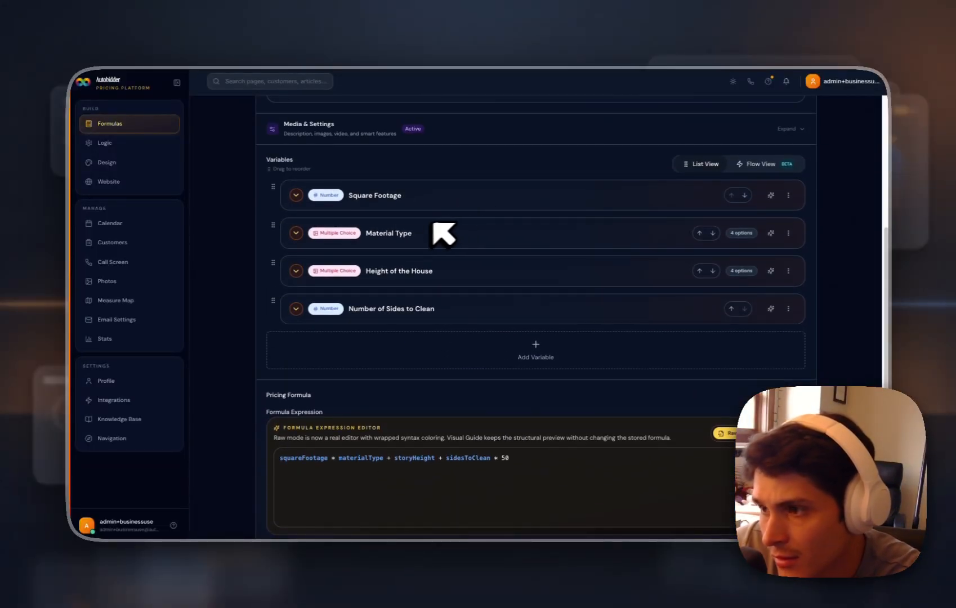
pyautogui.scroll(-1, 394, 338)
pyautogui.click(316, 439)
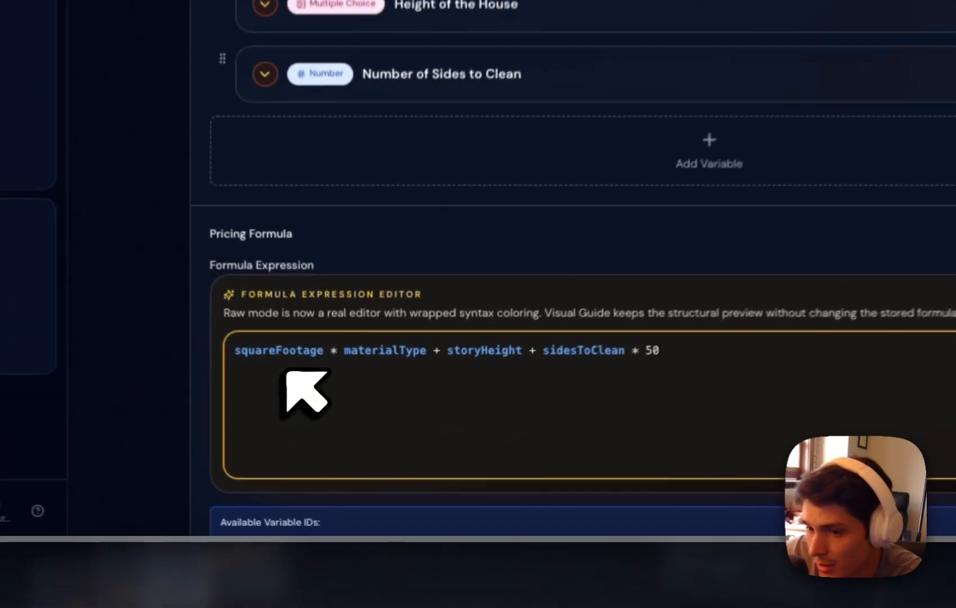
pyautogui.write('Formula, so this is where so')
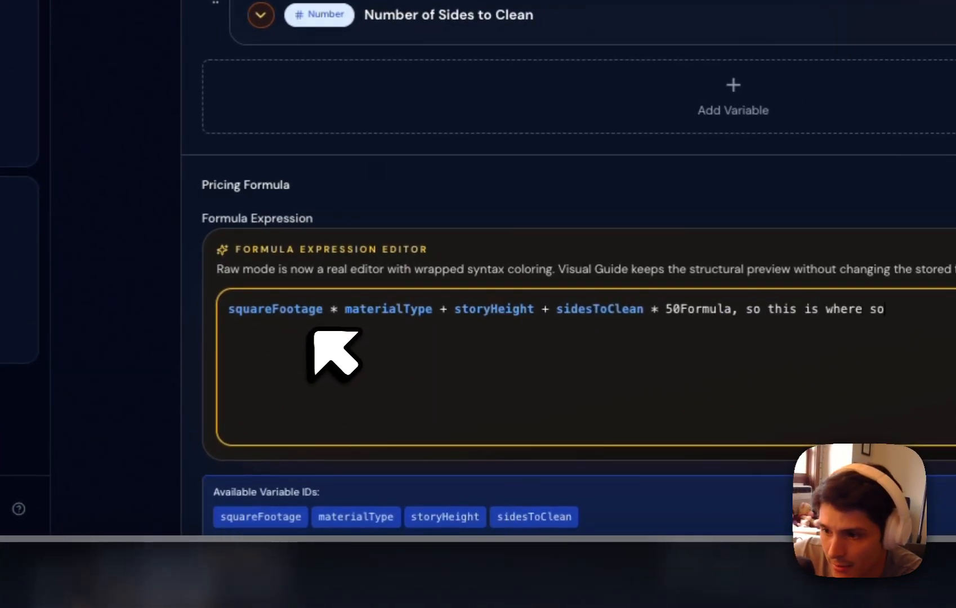
pyautogui.write('me people get caught')
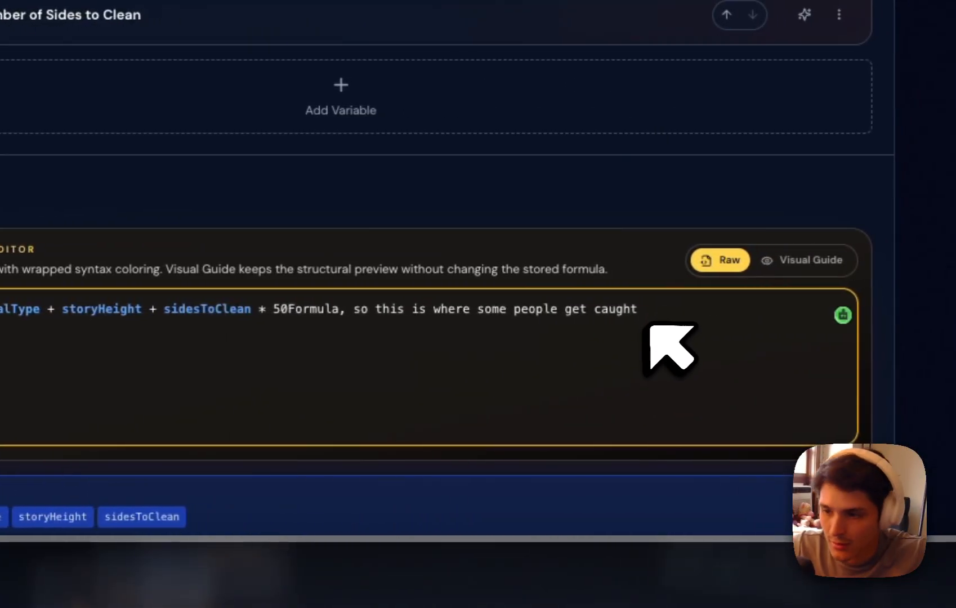
pyautogui.moveTo(667, 315); pyautogui.dragTo(294, 310)
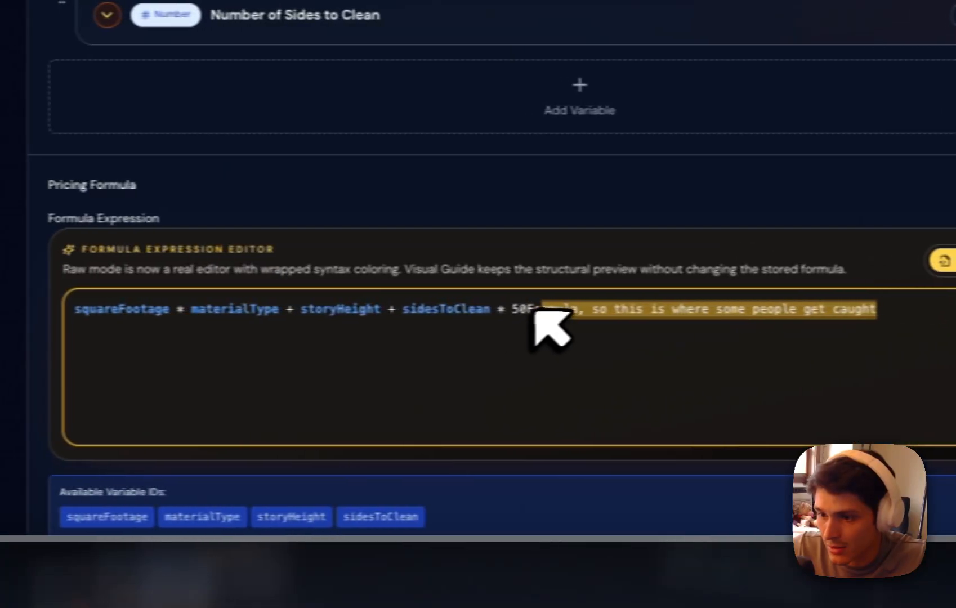
pyautogui.press('BackSpace')
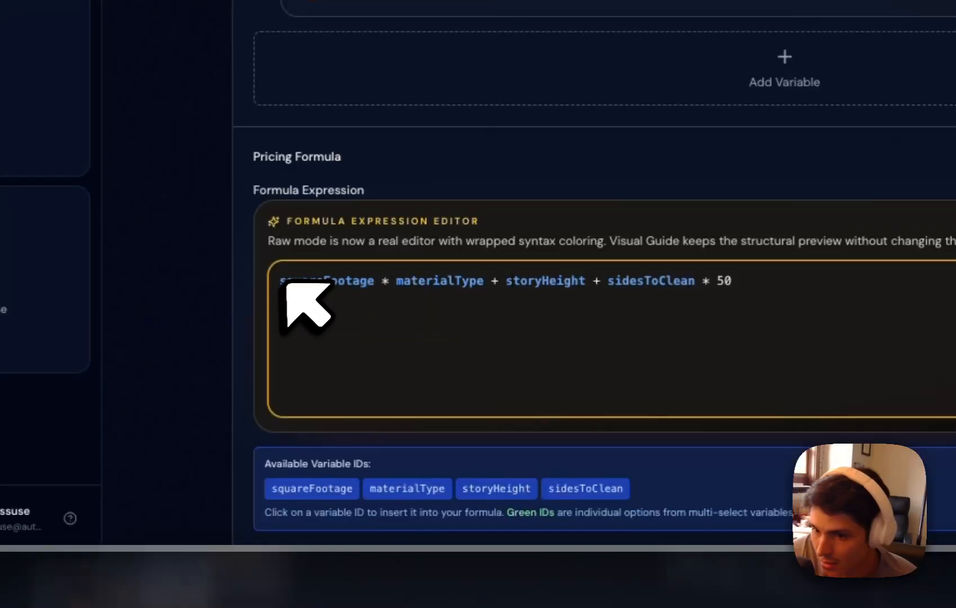
# Show the pricing formula's visual guide and examine how its variables are split into addition groups.
pyautogui.scroll(-1, 568, 318)
pyautogui.click(780, 276)
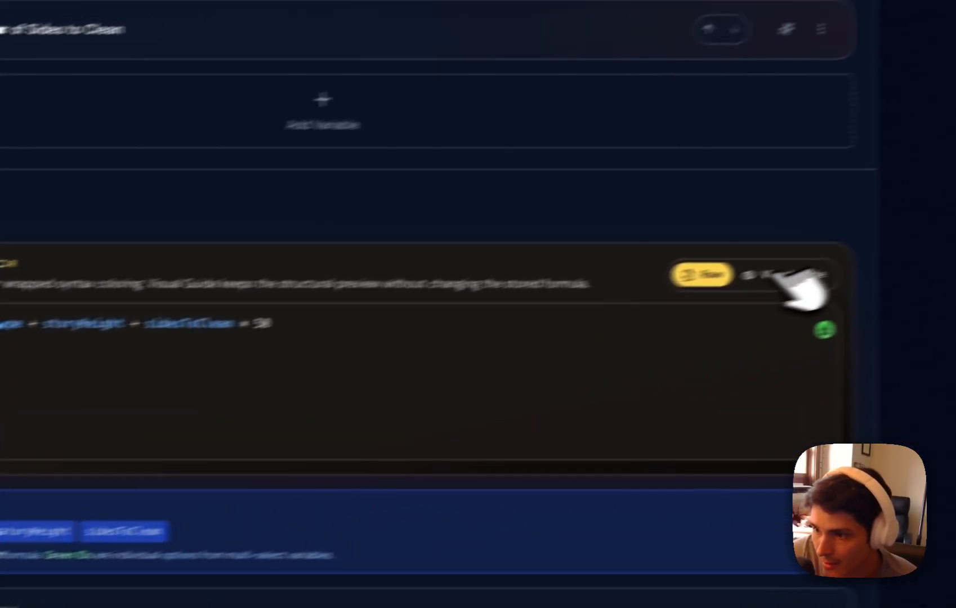
pyautogui.scroll(-3, 563, 315)
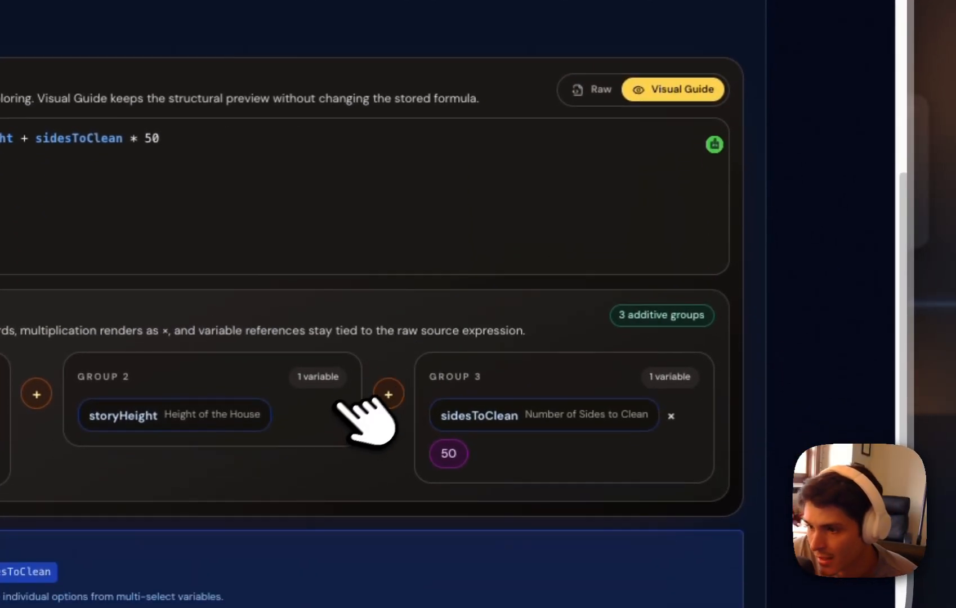
pyautogui.scroll(-1, 565, 284)
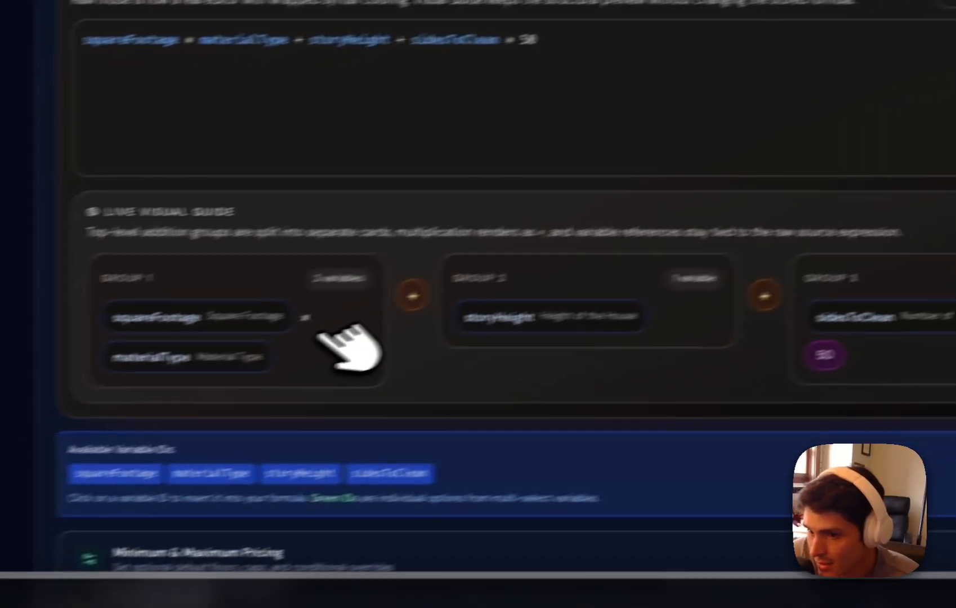
pyautogui.moveTo(317, 338); pyautogui.dragTo(110, 316)
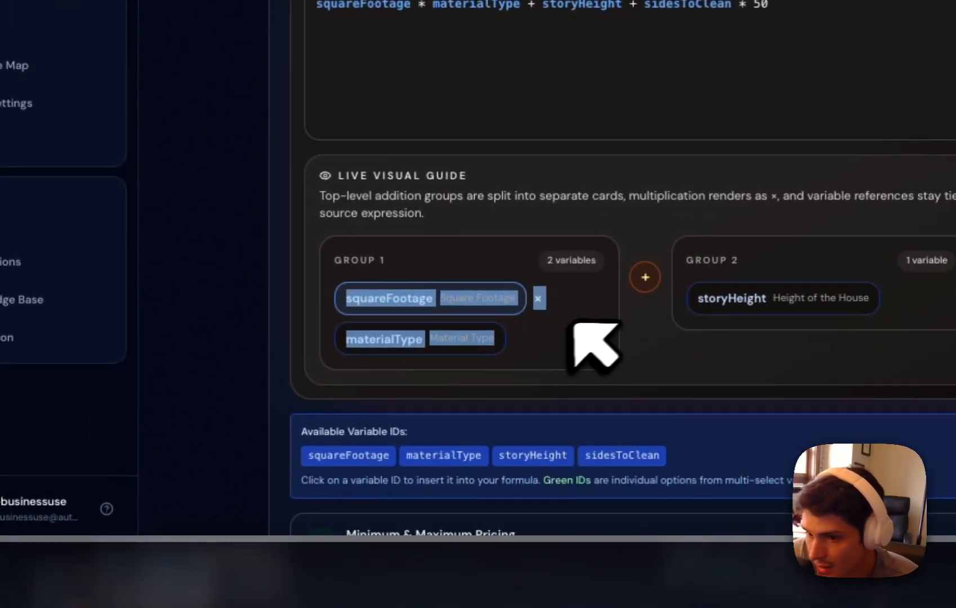
pyautogui.click(574, 325)
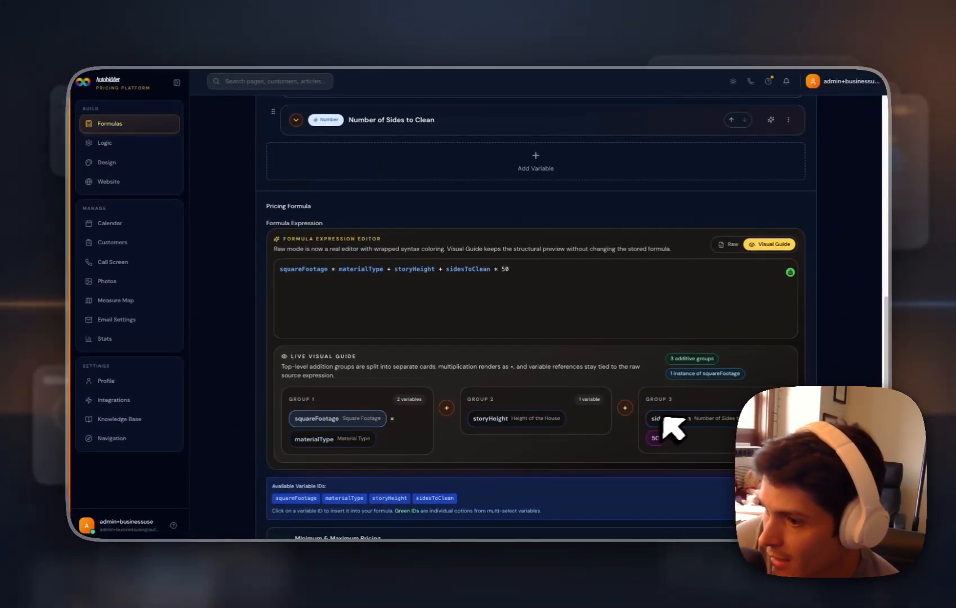
pyautogui.scroll(1, 662, 398)
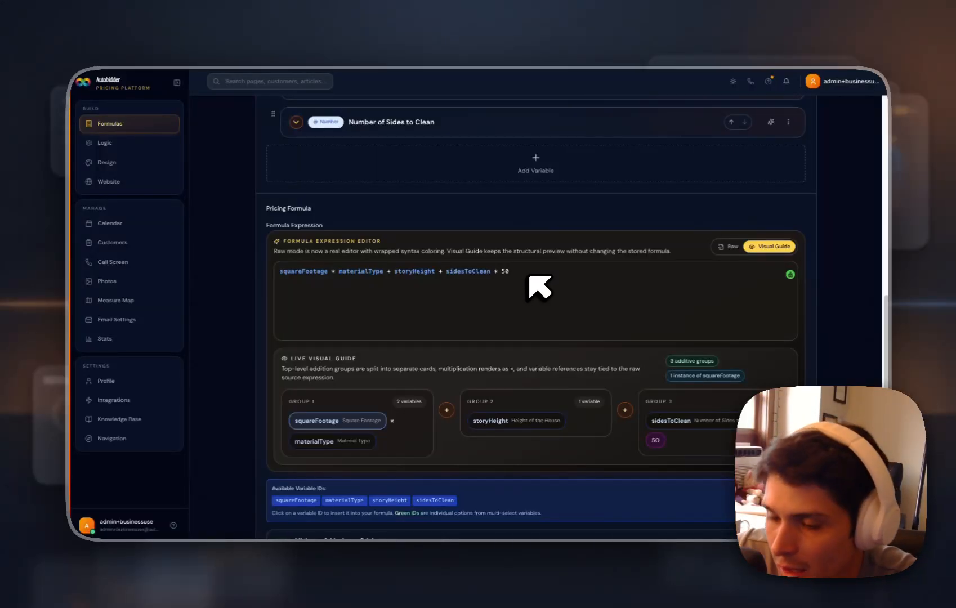
pyautogui.scroll(1, 541, 282)
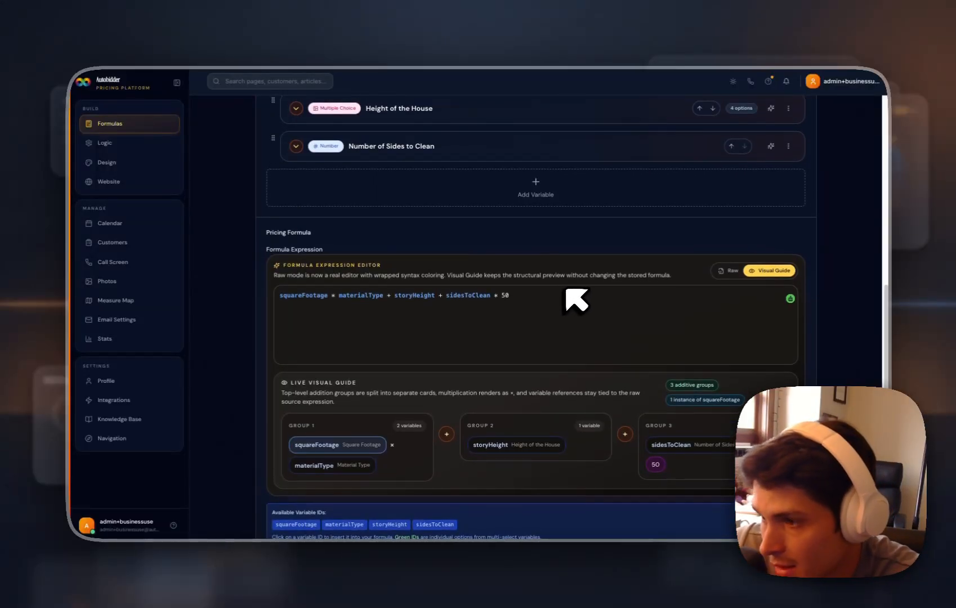
# Expand the Material Type variable and examine its option values and where it is multiplied in the pricing formula.
pyautogui.scroll(5, 558, 296)
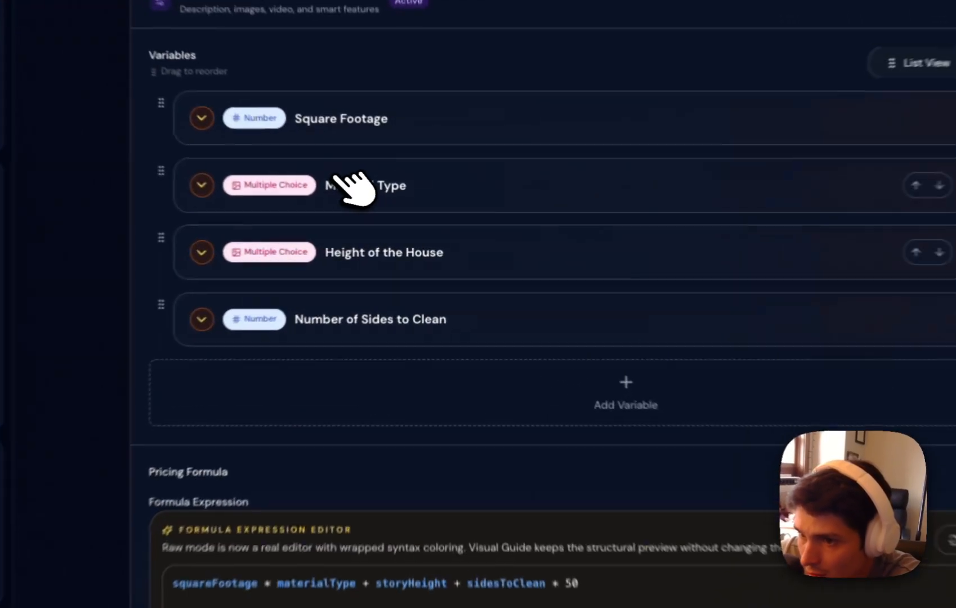
pyautogui.click(343, 179)
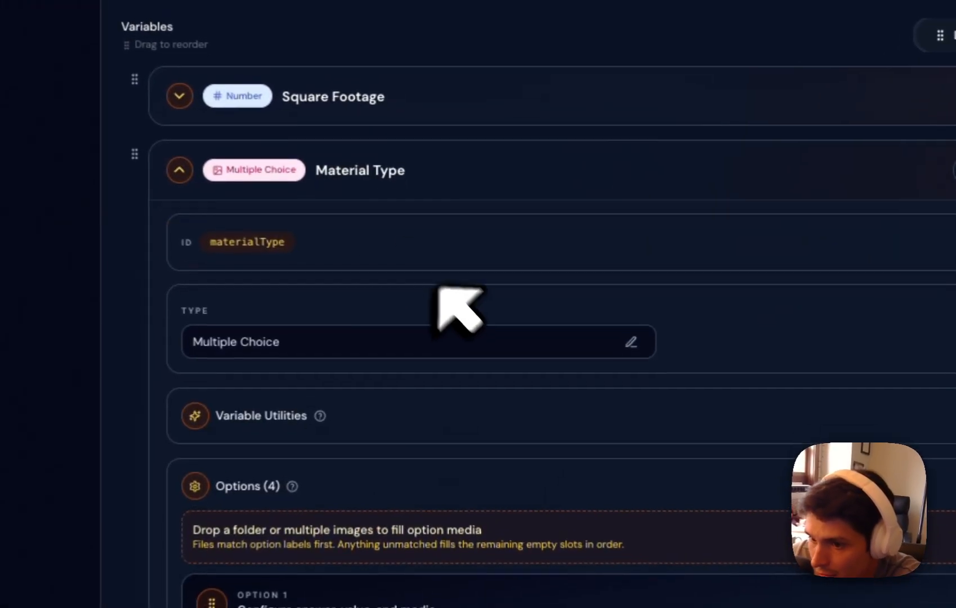
pyautogui.scroll(-5, 535, 360)
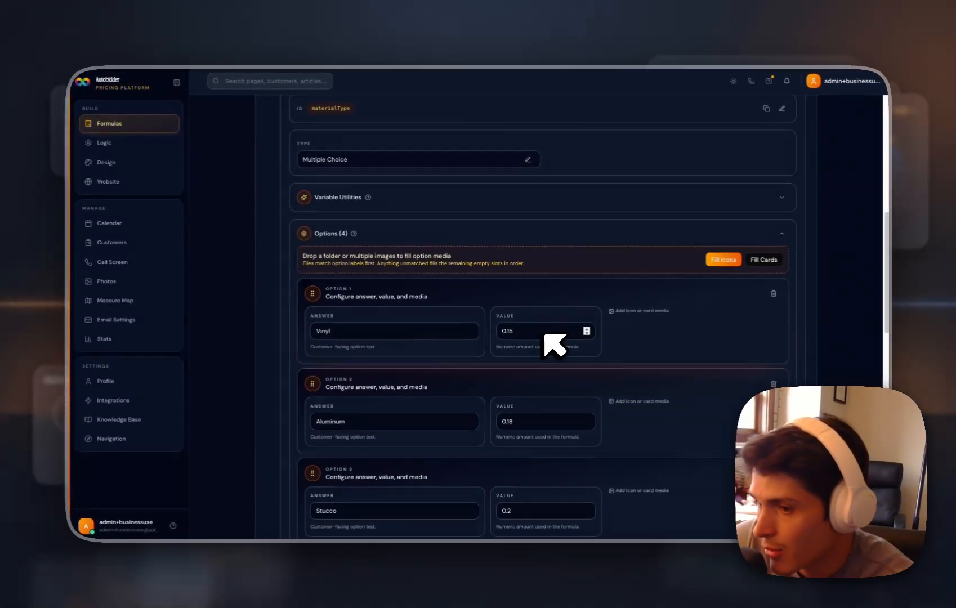
pyautogui.scroll(-1, 542, 334)
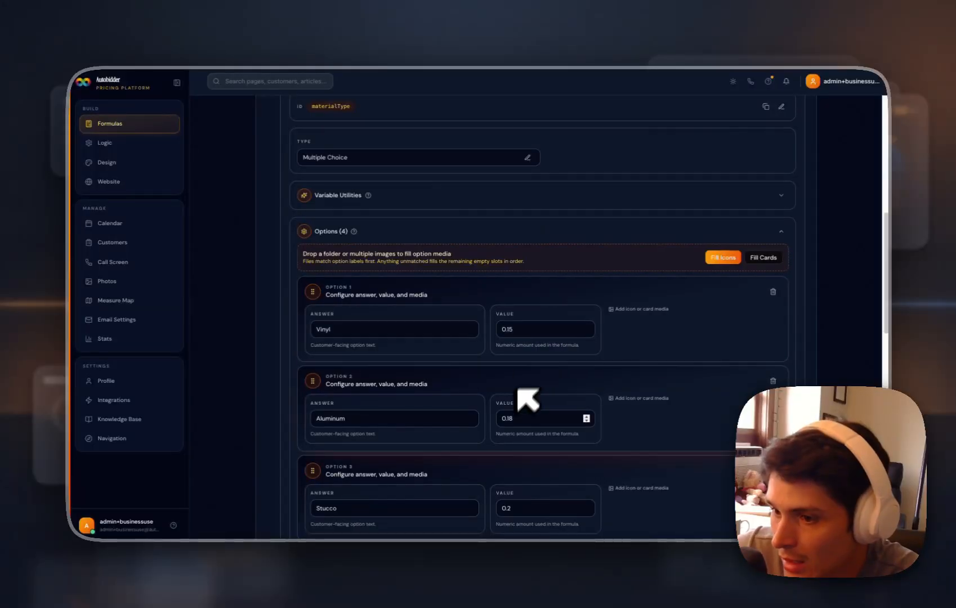
pyautogui.scroll(-4, 524, 394)
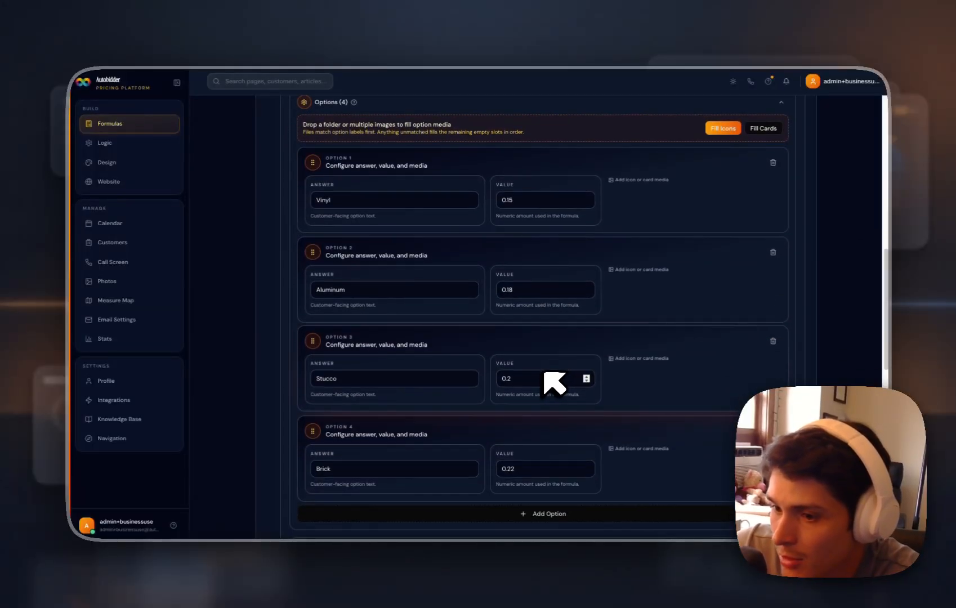
pyautogui.scroll(-3, 547, 374)
pyautogui.scroll(-2, 579, 422)
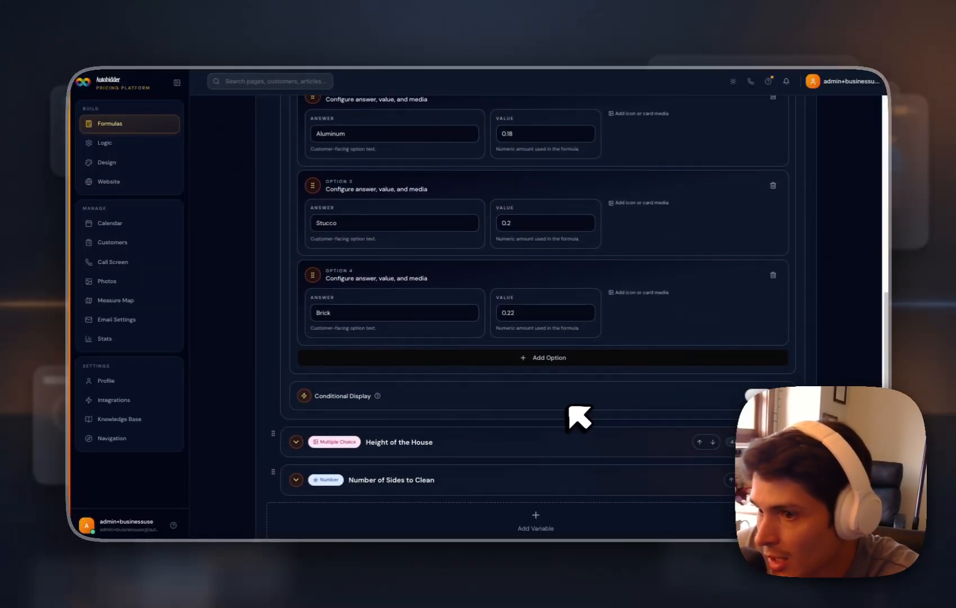
pyautogui.scroll(-7, 515, 264)
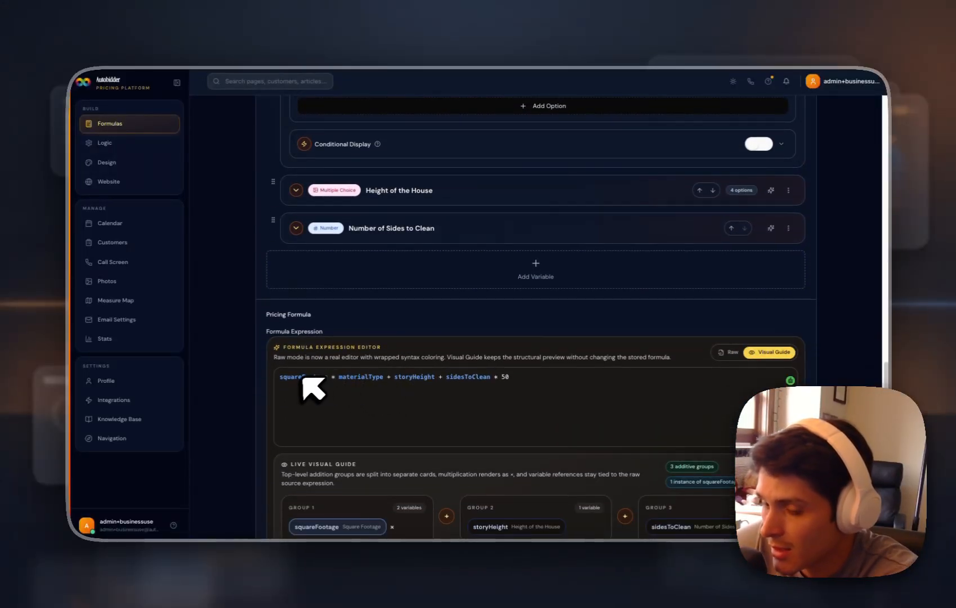
pyautogui.doubleClick(352, 377)
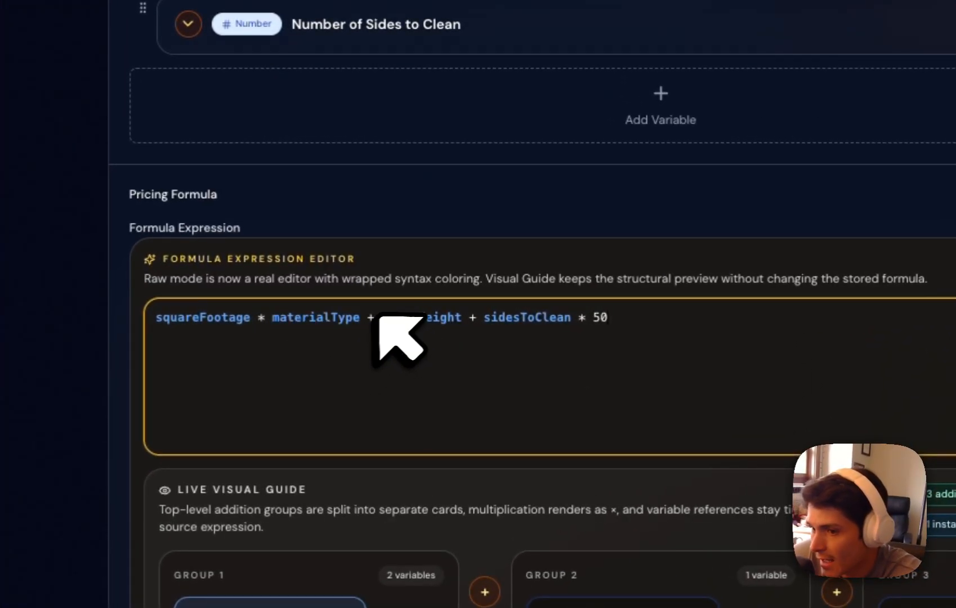
# Expand the Height of the House variable and examine the values of its four story options.
pyautogui.scroll(7, 512, 331)
pyautogui.click(491, 344)
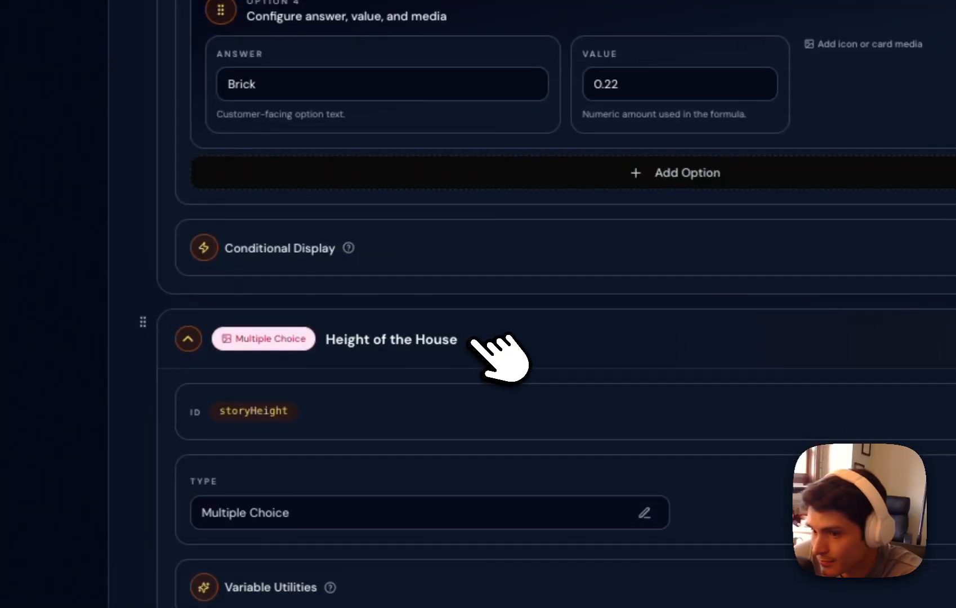
pyautogui.scroll(-3, 495, 349)
pyautogui.scroll(-8, 473, 360)
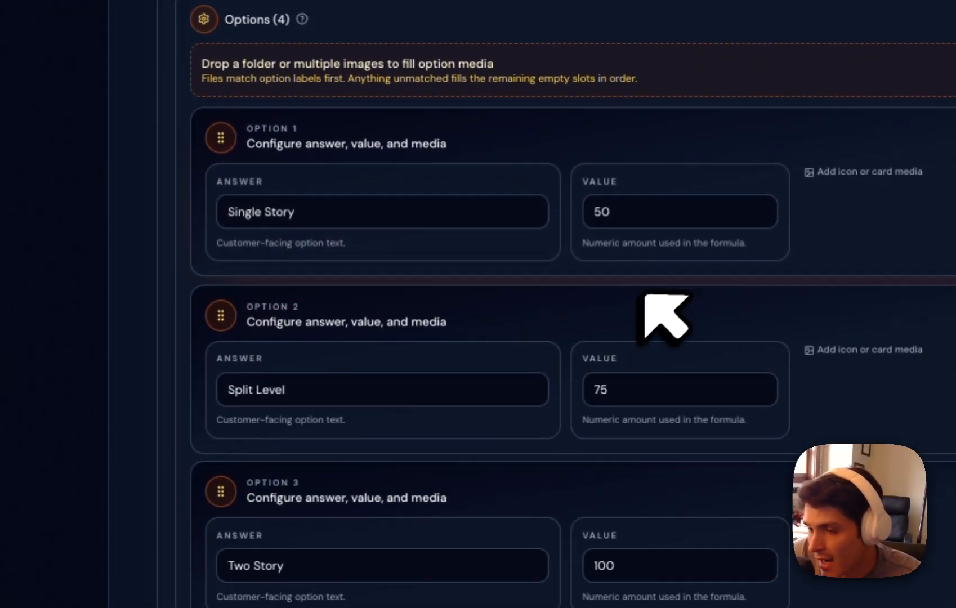
pyautogui.doubleClick(598, 210)
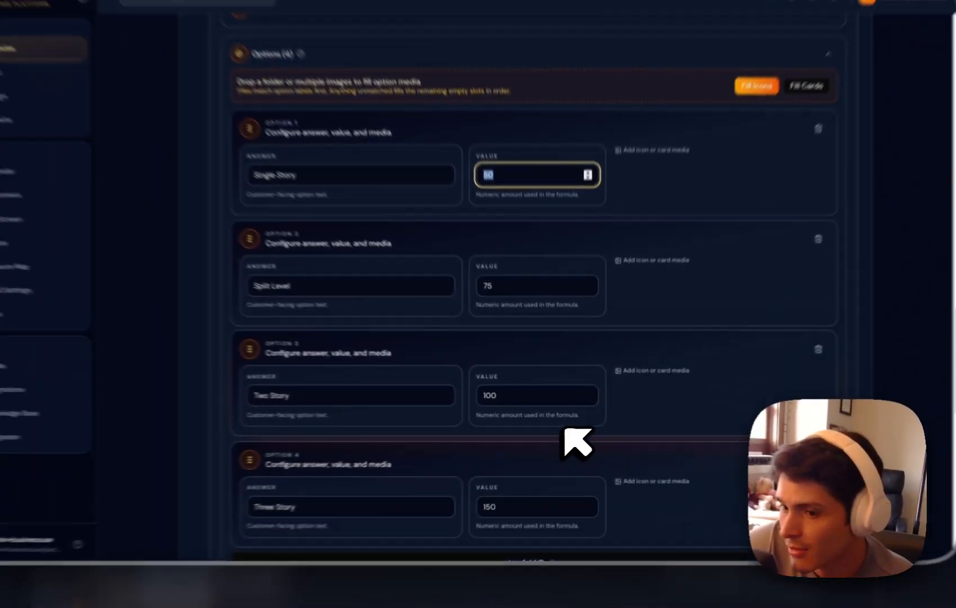
pyautogui.scroll(-3, 574, 444)
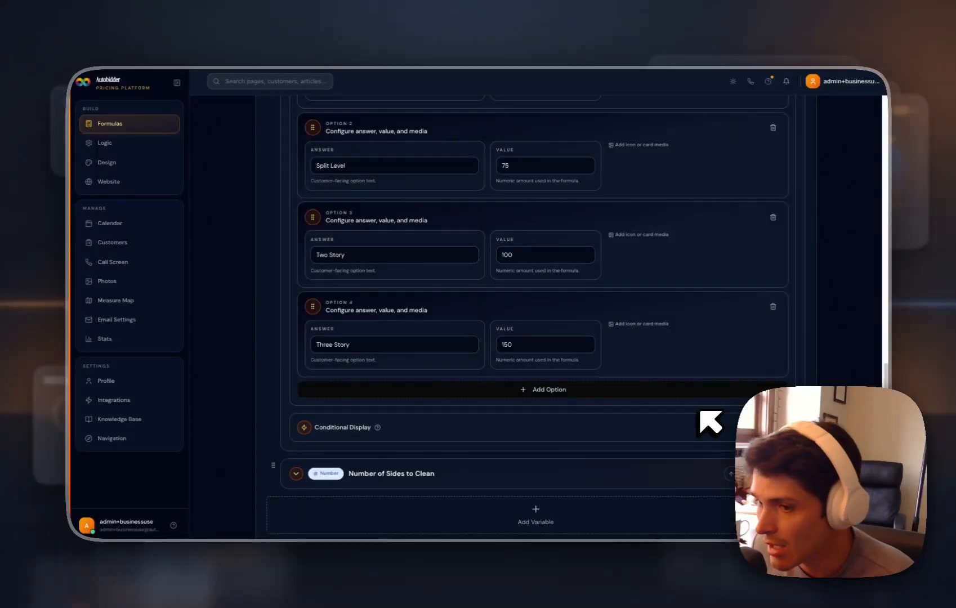
pyautogui.scroll(-5, 482, 378)
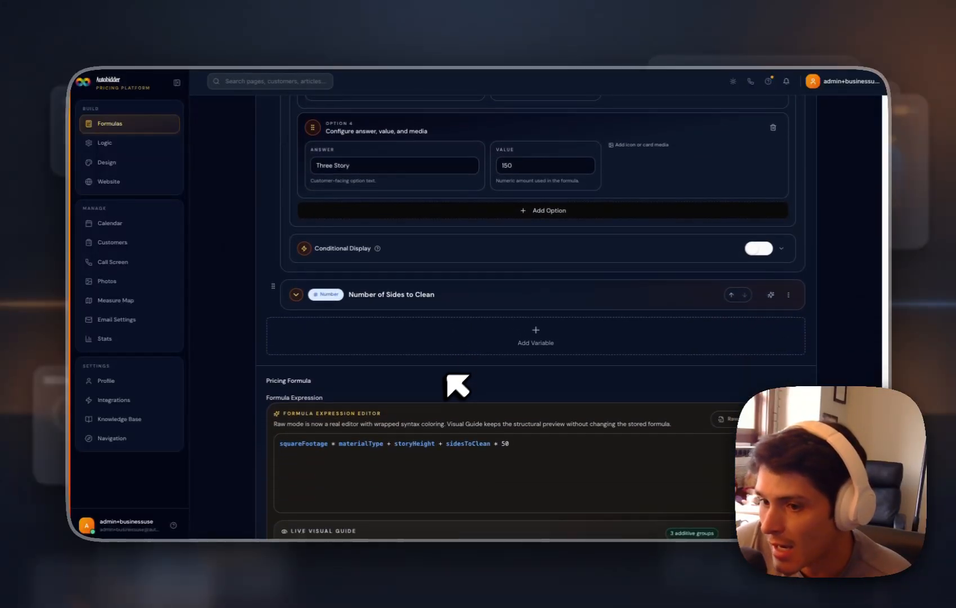
# Replace the plus sign between materialType and storyHeight in the formula expression with a multiplication sign.
pyautogui.doubleClick(390, 375)
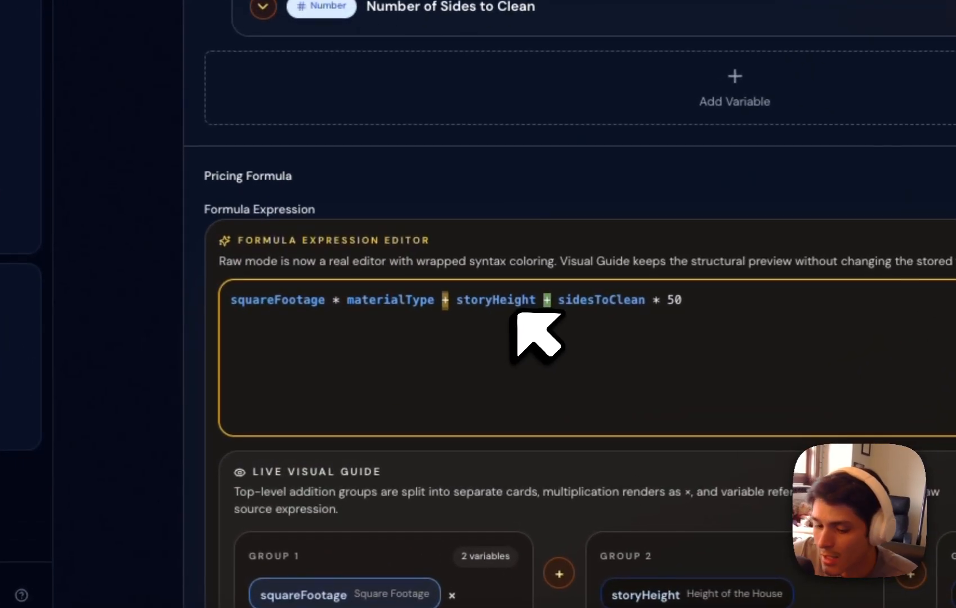
pyautogui.write('*')
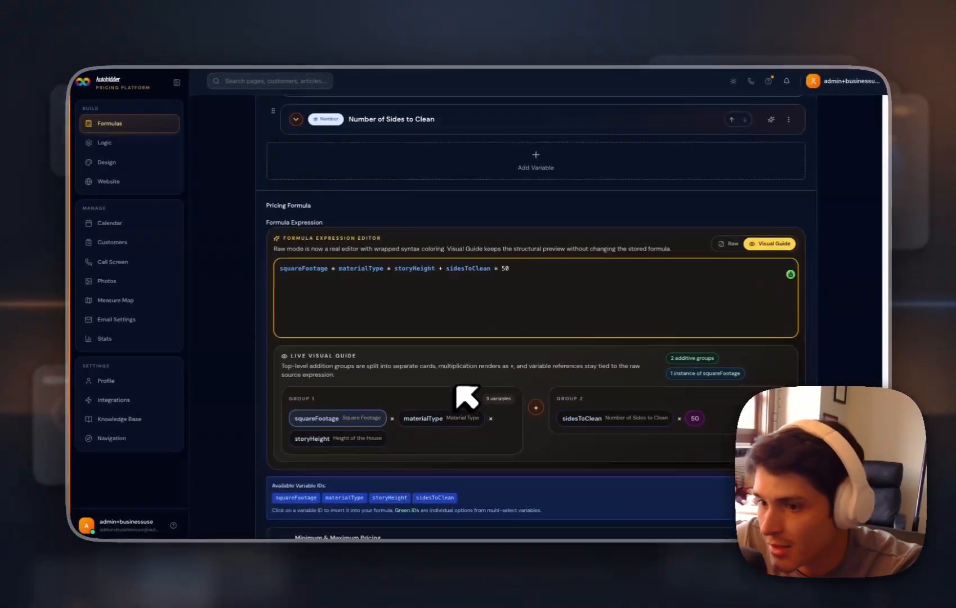
pyautogui.scroll(-1, 457, 387)
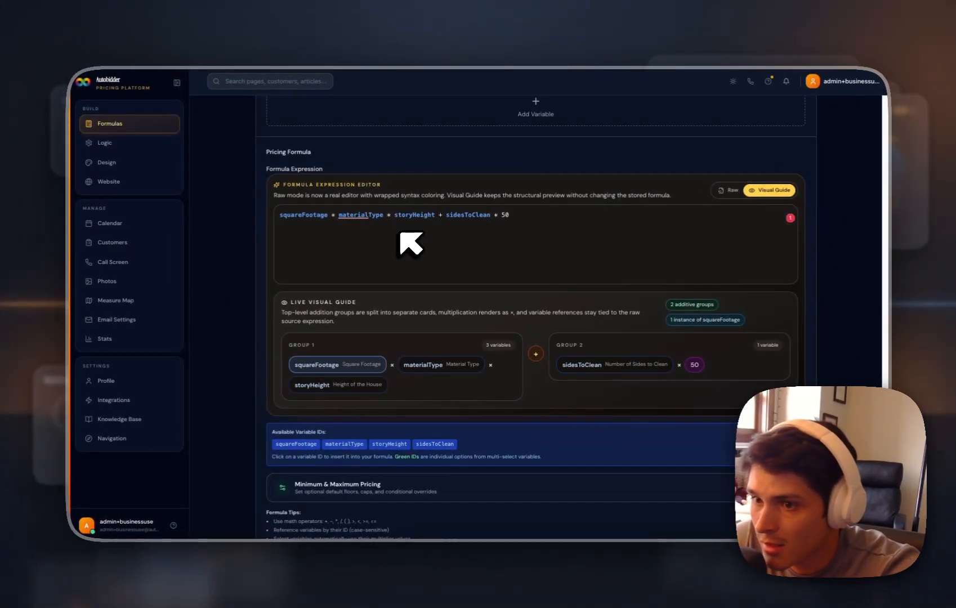
# Set the Height of the House option values to 1 for Single Story and 1.2 for Split Level.
pyautogui.scroll(10, 571, 280)
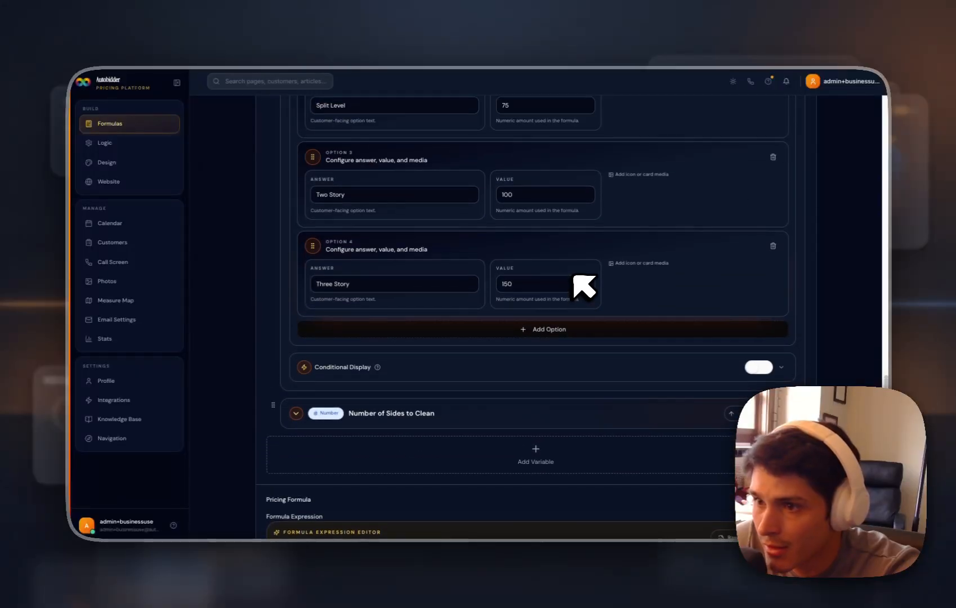
pyautogui.scroll(3, 573, 274)
pyautogui.click(521, 236)
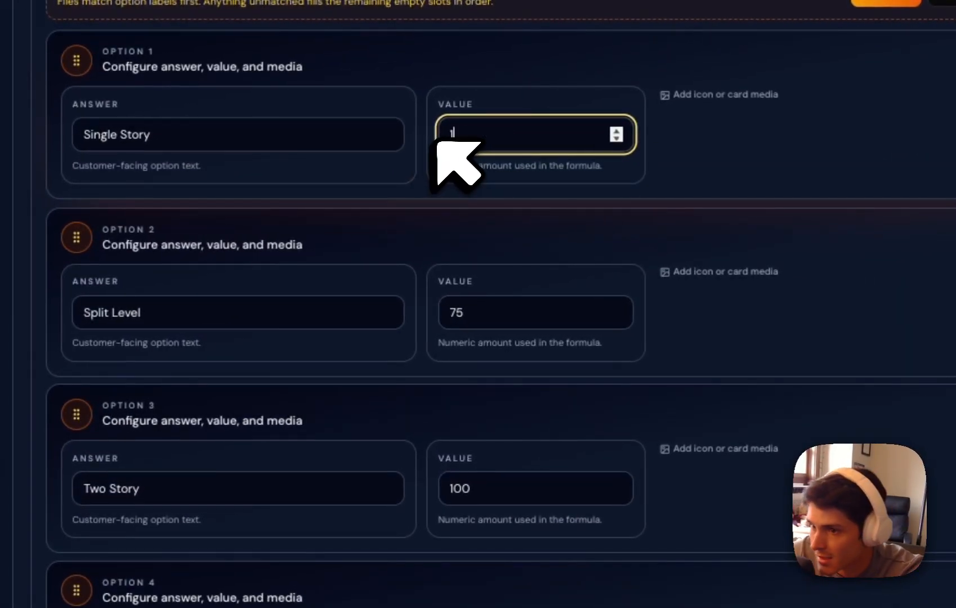
pyautogui.click(416, 312)
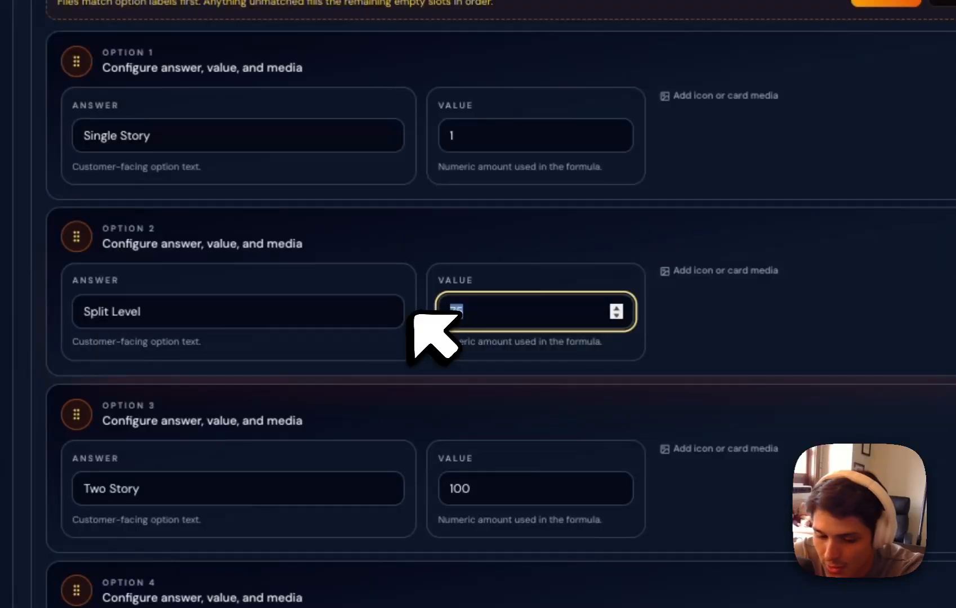
pyautogui.write('134')
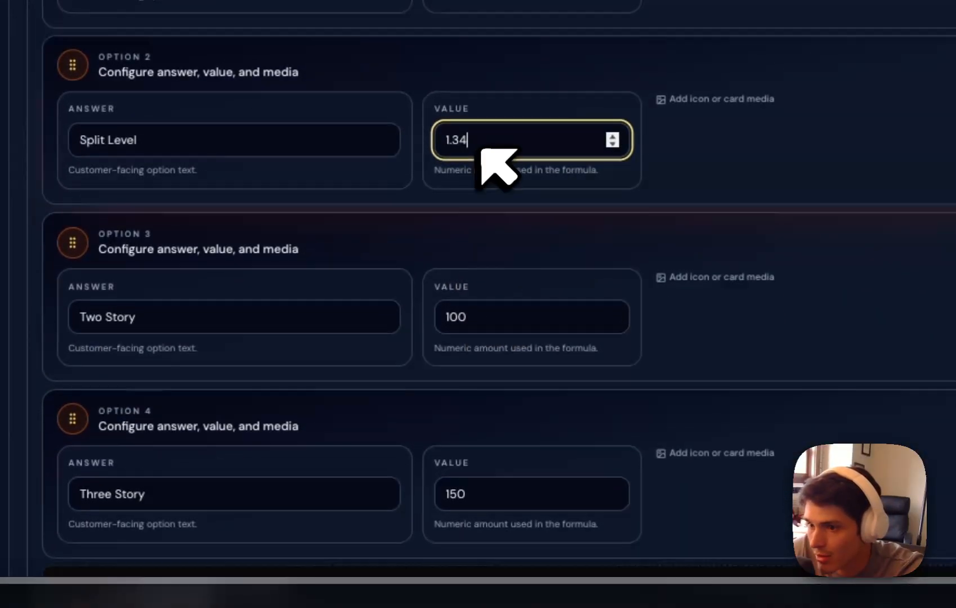
pyautogui.doubleClick(458, 311)
pyautogui.write('1.2')
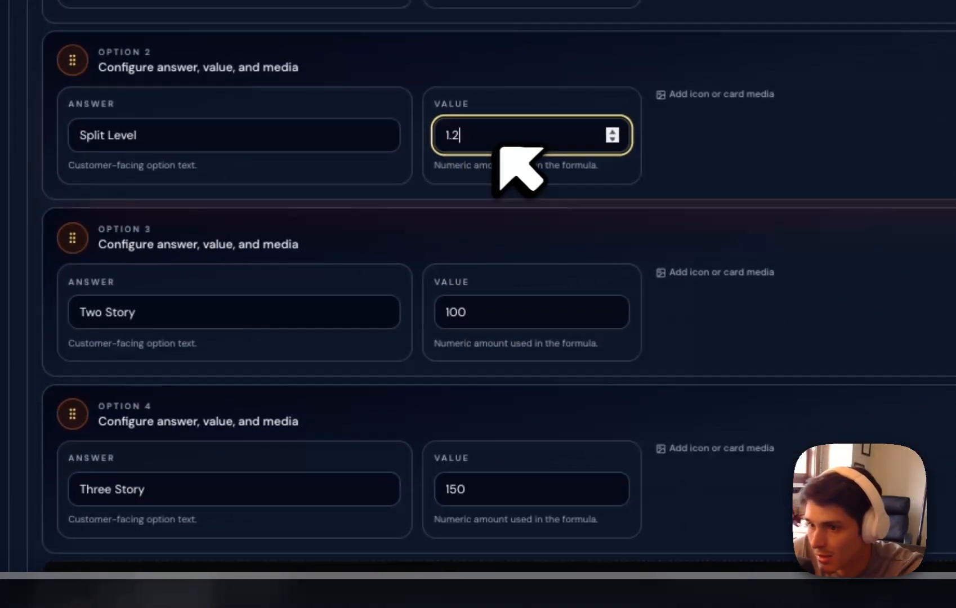
# Set the Height of the House option values to 1.3 for Two Story and 1.6 for Three Story.
pyautogui.click(481, 312)
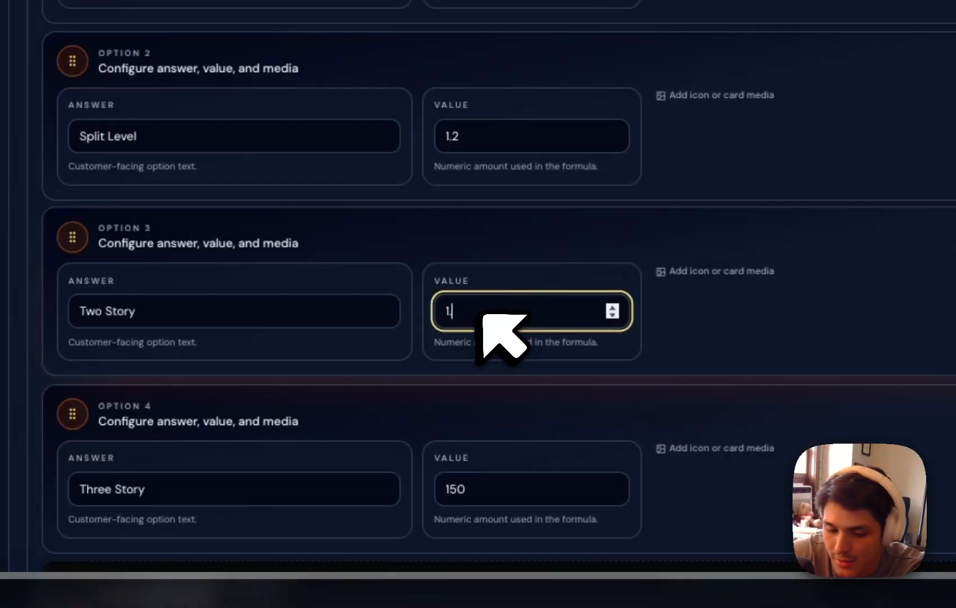
pyautogui.click(481, 488)
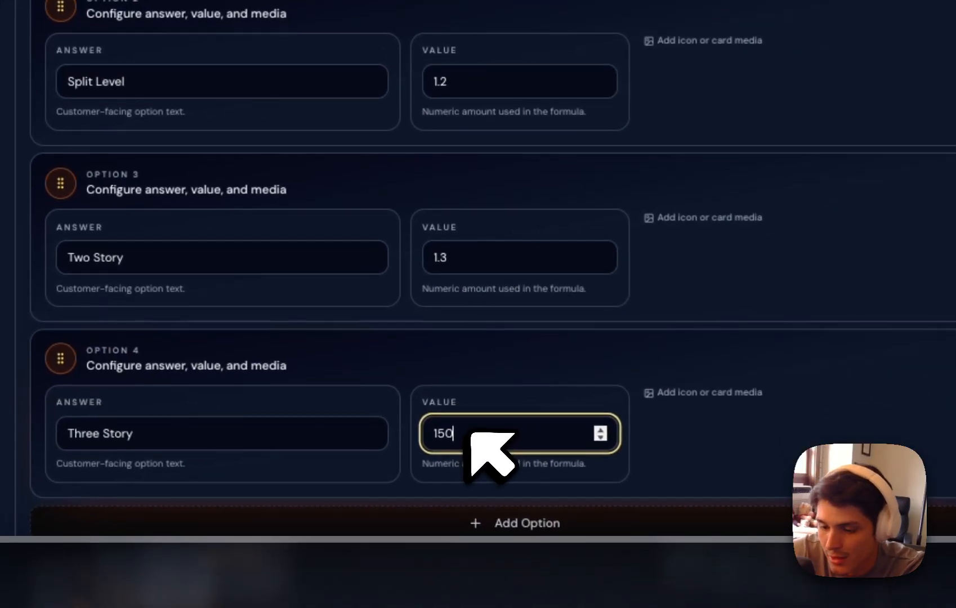
pyautogui.press('BackSpace')
pyautogui.press('BackSpace')
pyautogui.press('BackSpace')
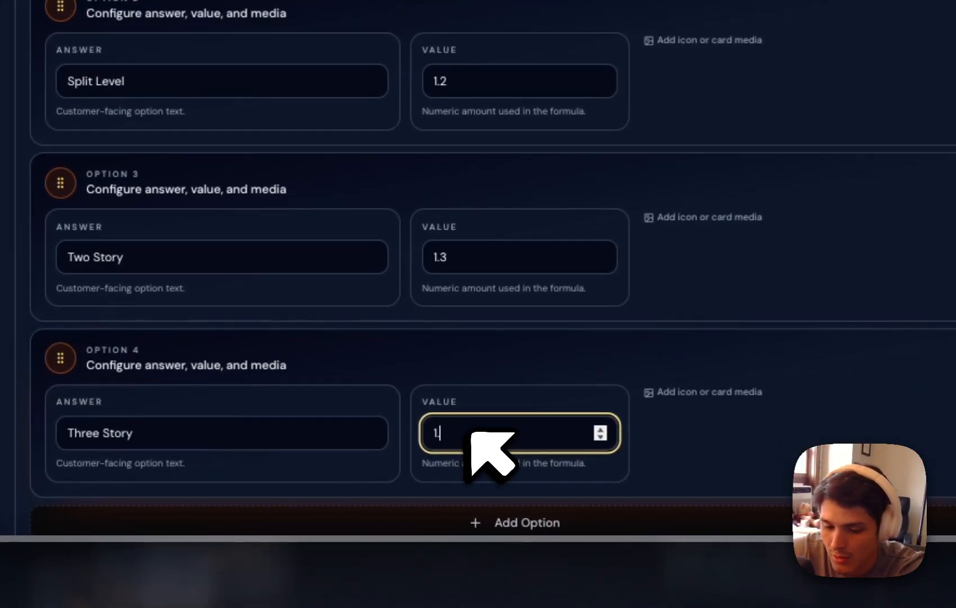
pyautogui.click(500, 352)
pyautogui.scroll(-2, 550, 379)
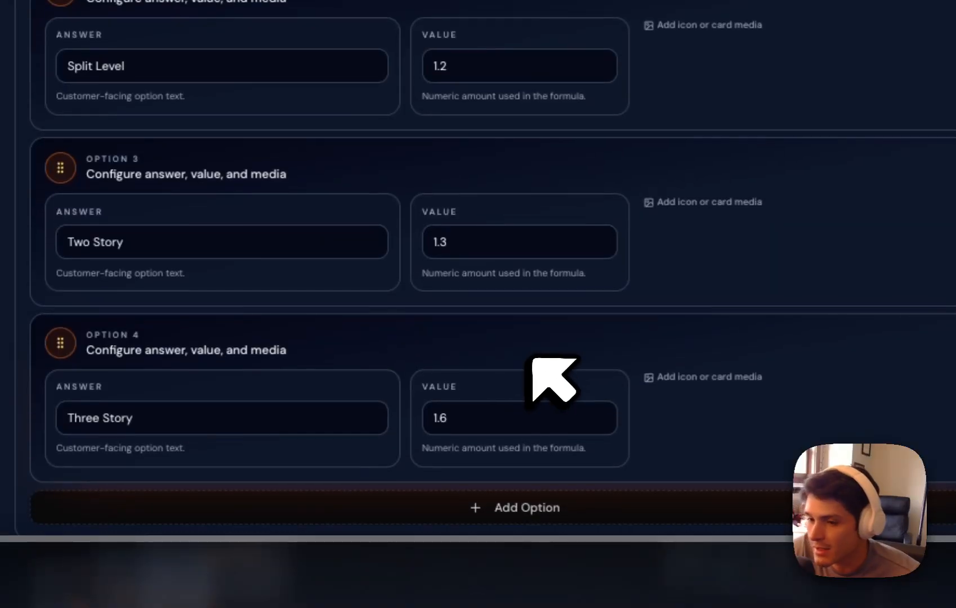
# Check the pricing formula, collapse the Height of the House variable and expand Number of Sides to Clean.
pyautogui.scroll(-5, 563, 361)
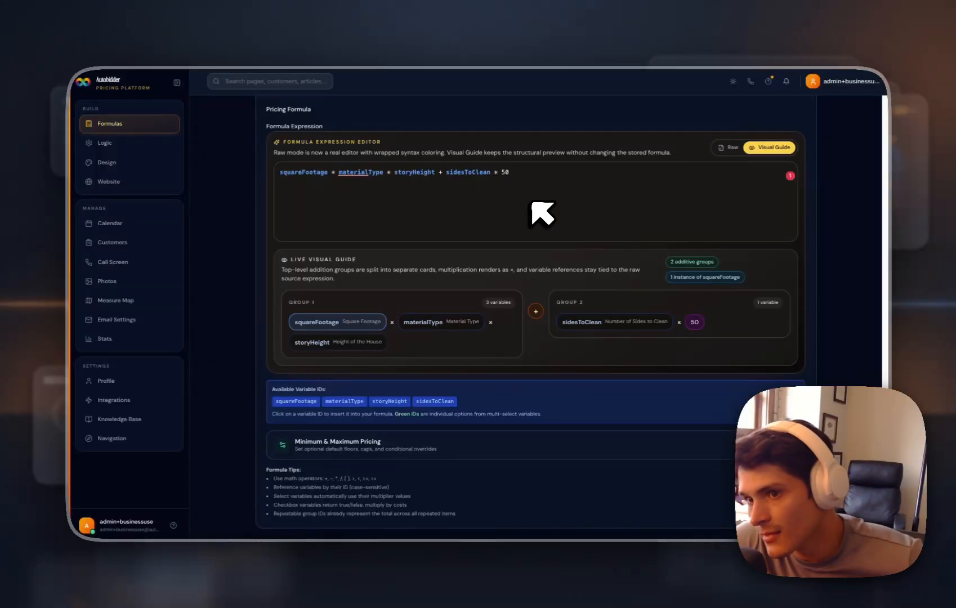
pyautogui.scroll(5, 541, 214)
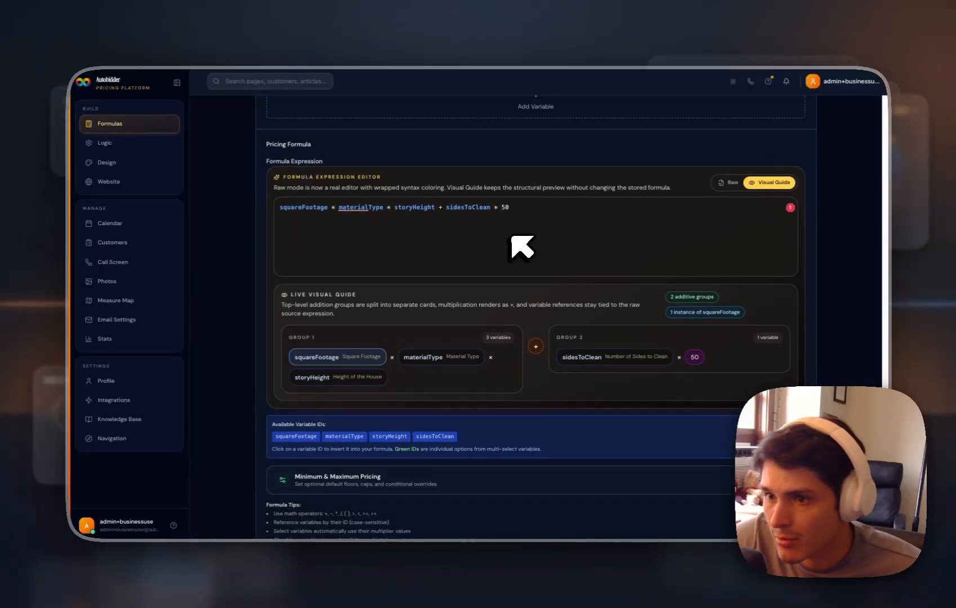
pyautogui.scroll(5, 454, 281)
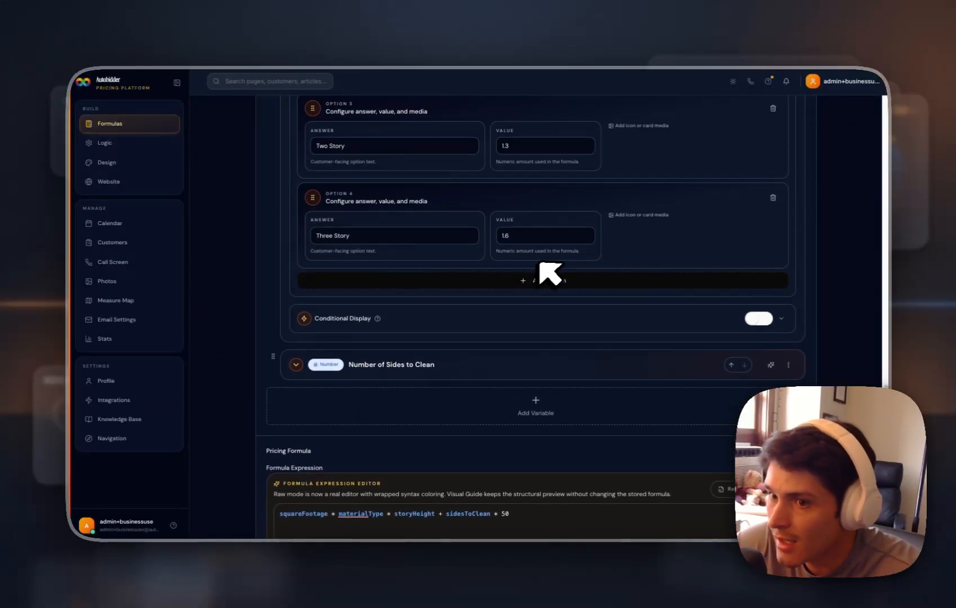
pyautogui.scroll(10, 447, 357)
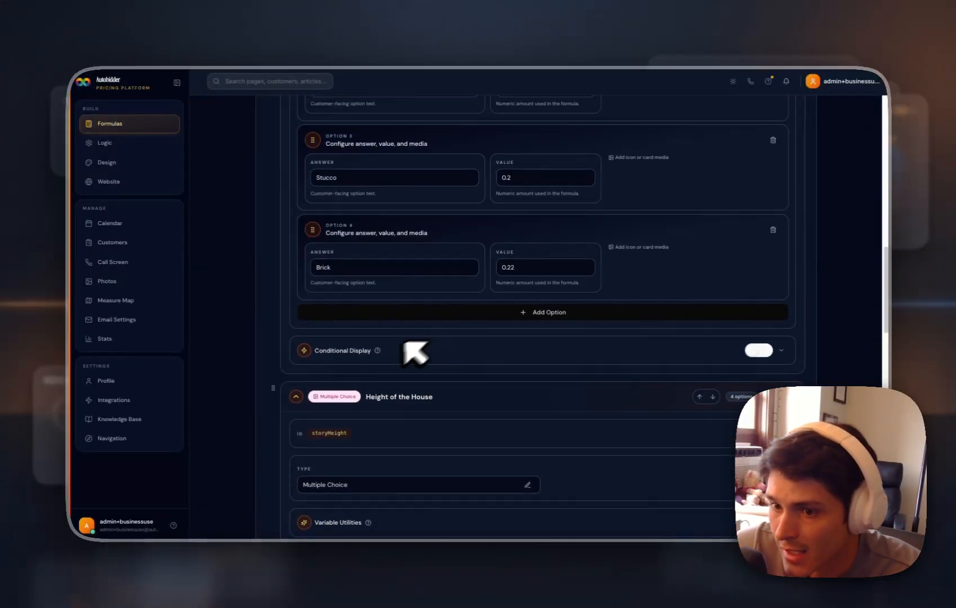
pyautogui.click(353, 397)
pyautogui.scroll(-3, 384, 360)
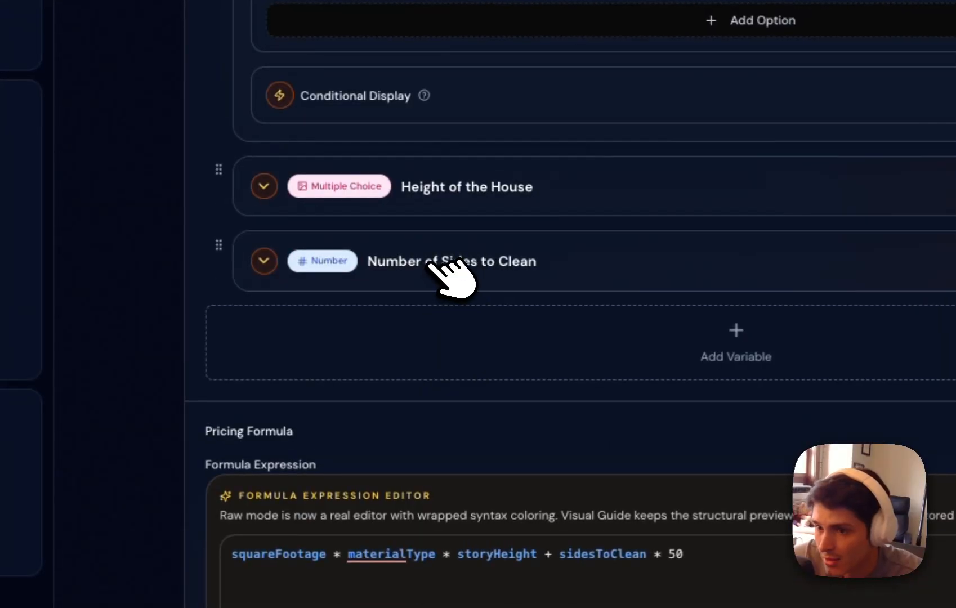
pyautogui.click(382, 293)
# Change the Number of Sides to Clean variable's type to Stepper and save it.
pyautogui.scroll(-4, 413, 297)
pyautogui.scroll(6, 508, 272)
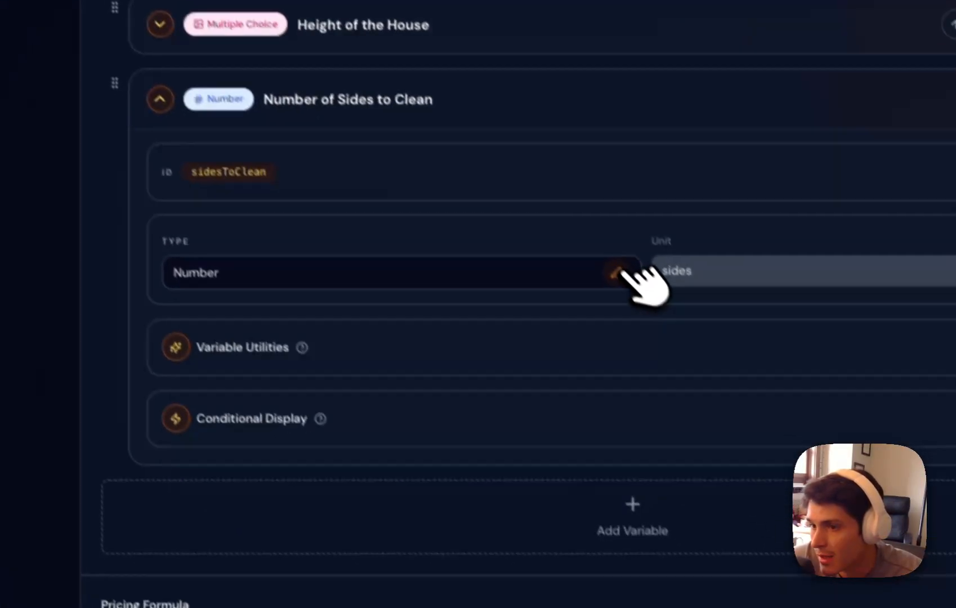
pyautogui.click(620, 271)
pyautogui.click(535, 273)
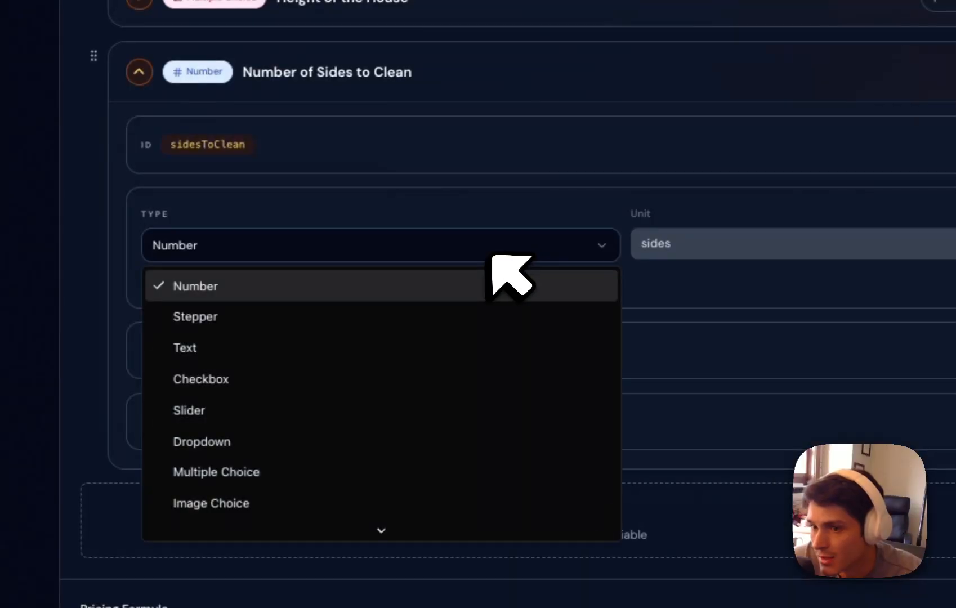
pyautogui.click(368, 316)
pyautogui.click(539, 281)
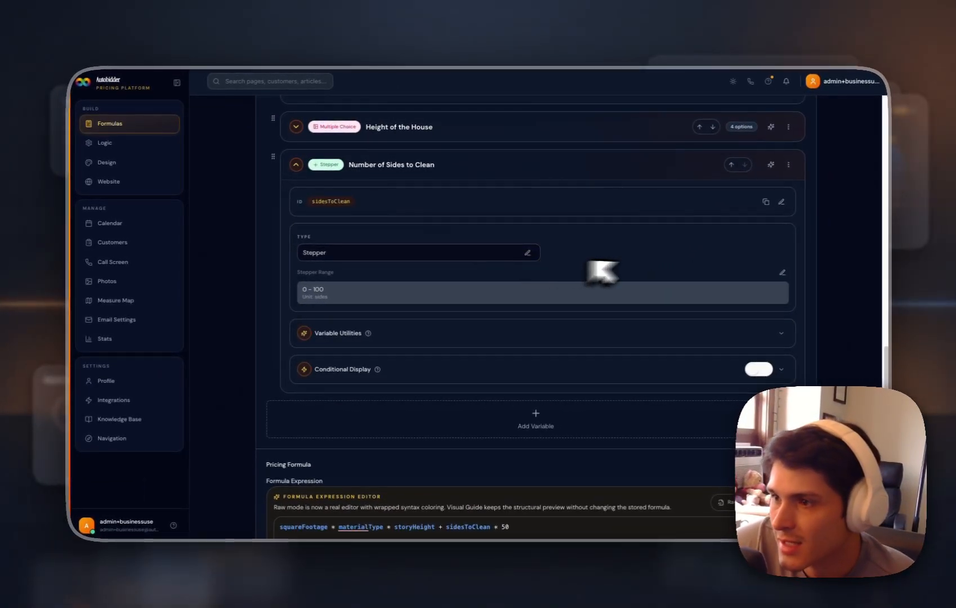
# Change the Number of Sides to Clean variable's type from Stepper to Dropdown and save it.
pyautogui.click(527, 253)
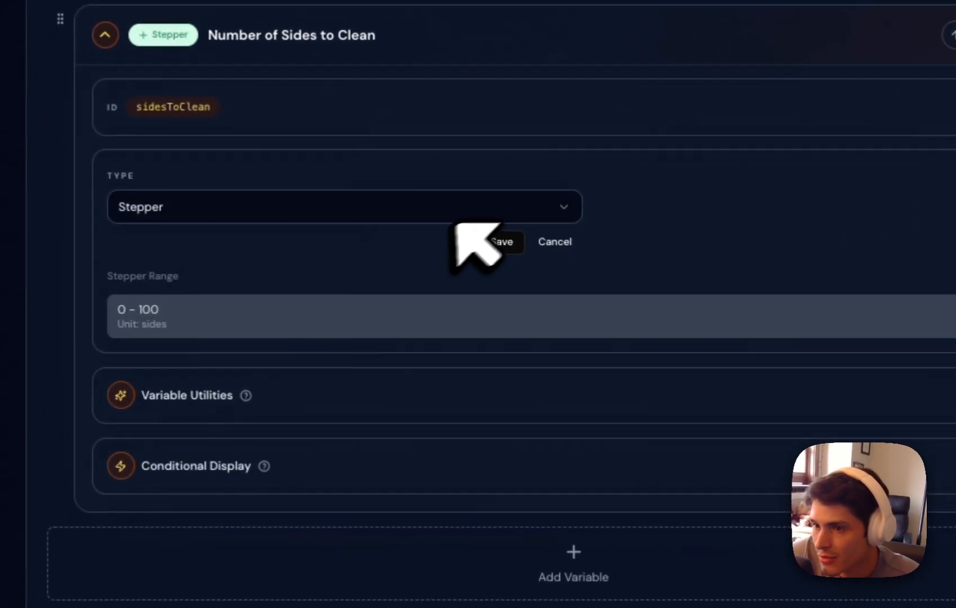
pyautogui.click(500, 252)
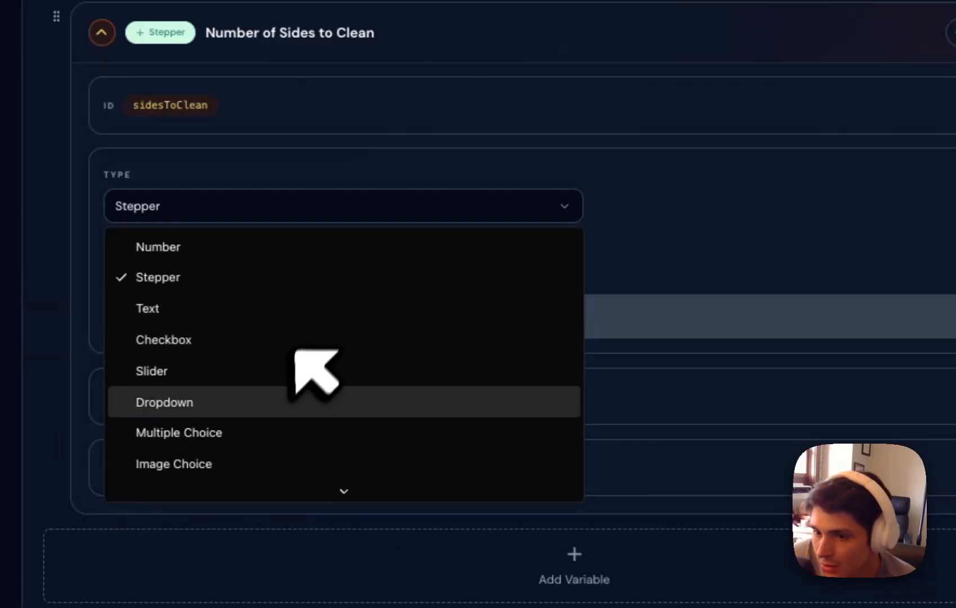
pyautogui.click(281, 401)
pyautogui.click(502, 240)
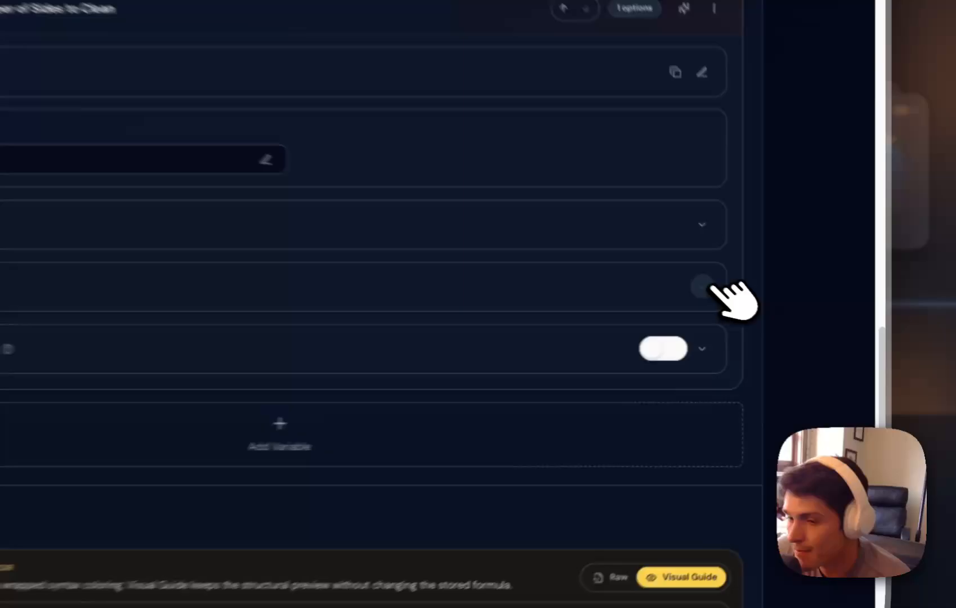
# Name the first option of Number of Sides to Clean 1 Side and add a second option named 2 Sides.
pyautogui.click(795, 328)
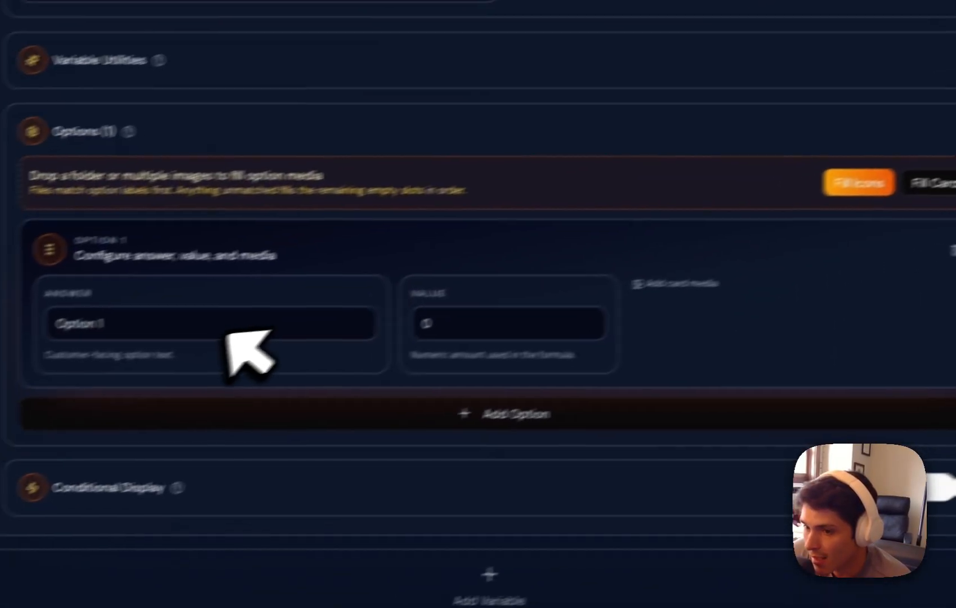
pyautogui.click(228, 330)
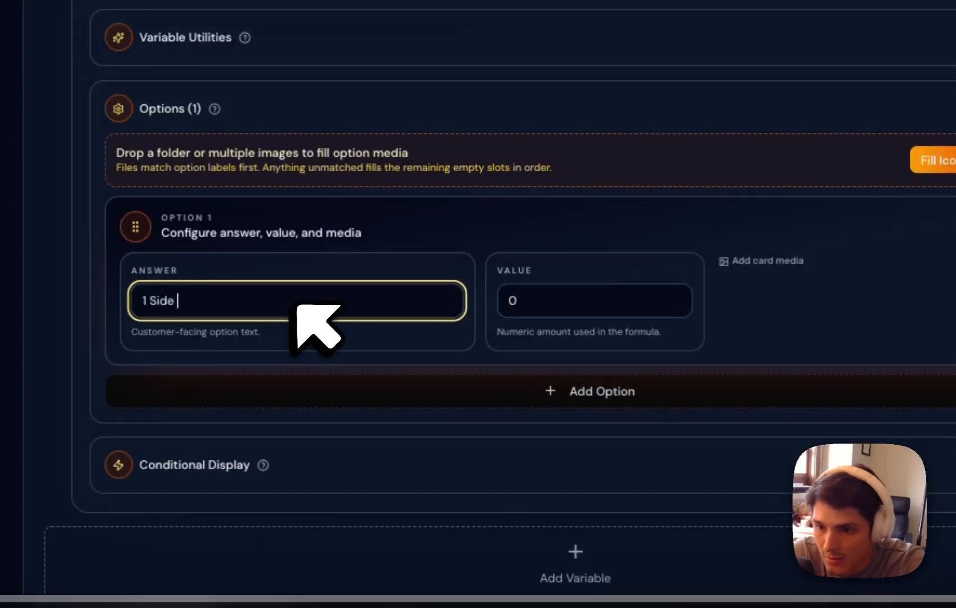
pyautogui.click(585, 391)
pyautogui.click(264, 479)
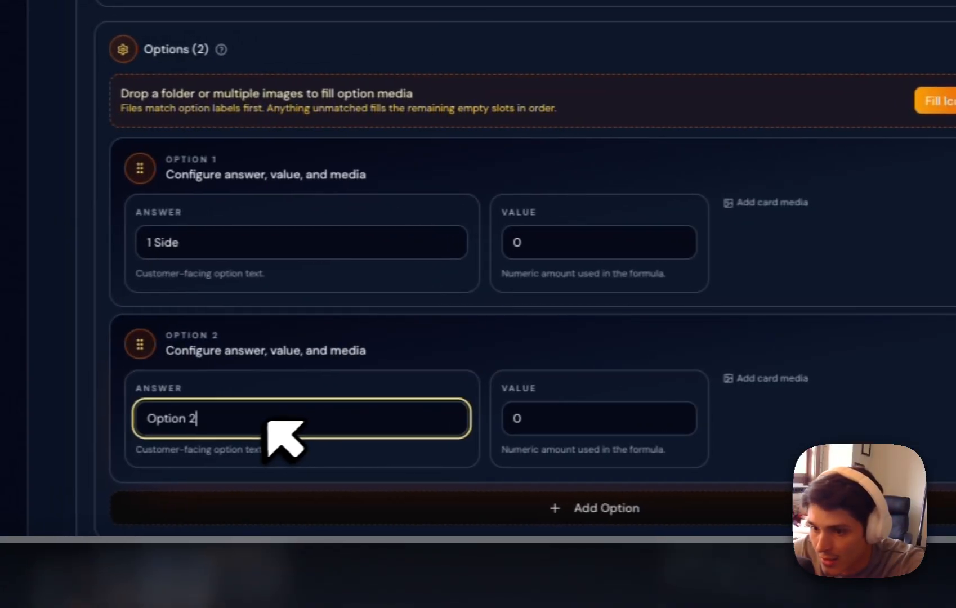
pyautogui.hotkey('ctrl', 'a')
pyautogui.write('2')
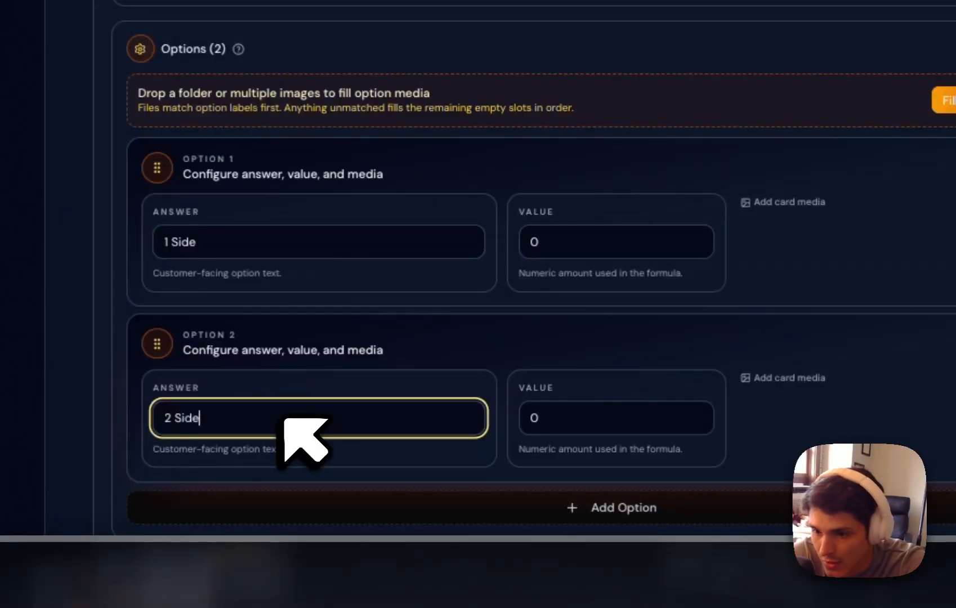
# Set the option values to 0.3 for 1 Side and 0.60 for 2 Sides.
pyautogui.moveTo(589, 263); pyautogui.dragTo(494, 252)
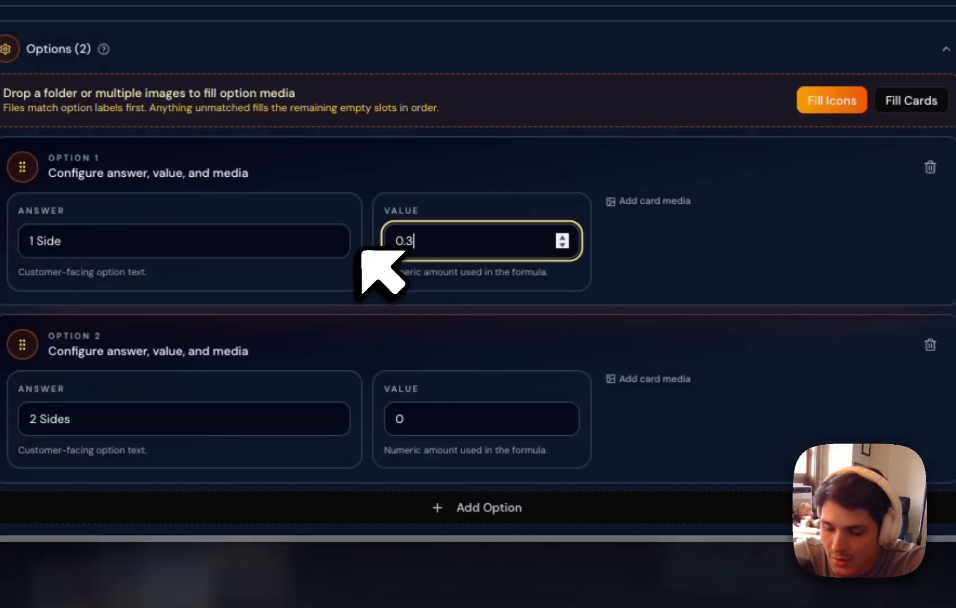
pyautogui.click(461, 403)
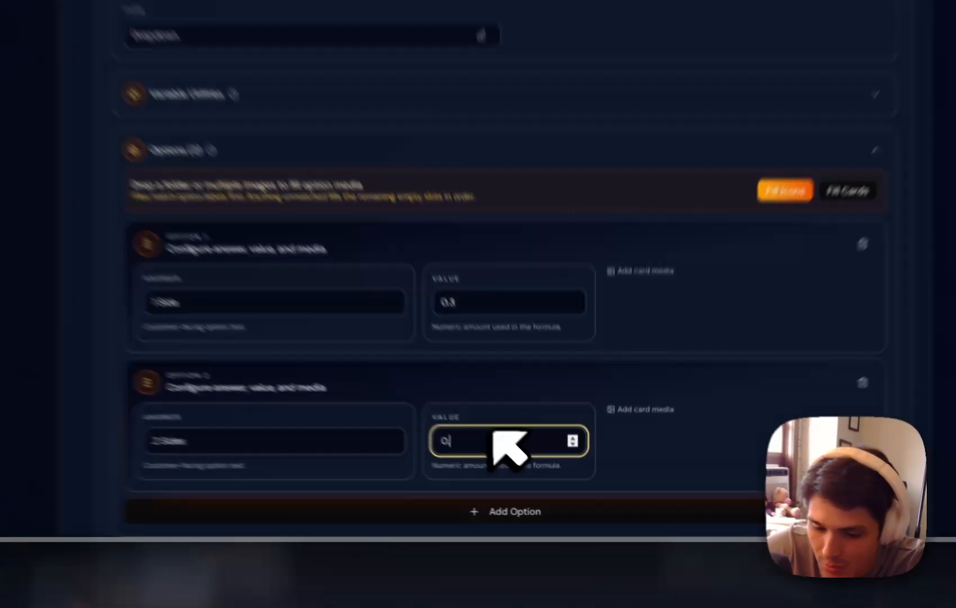
pyautogui.write('.60')
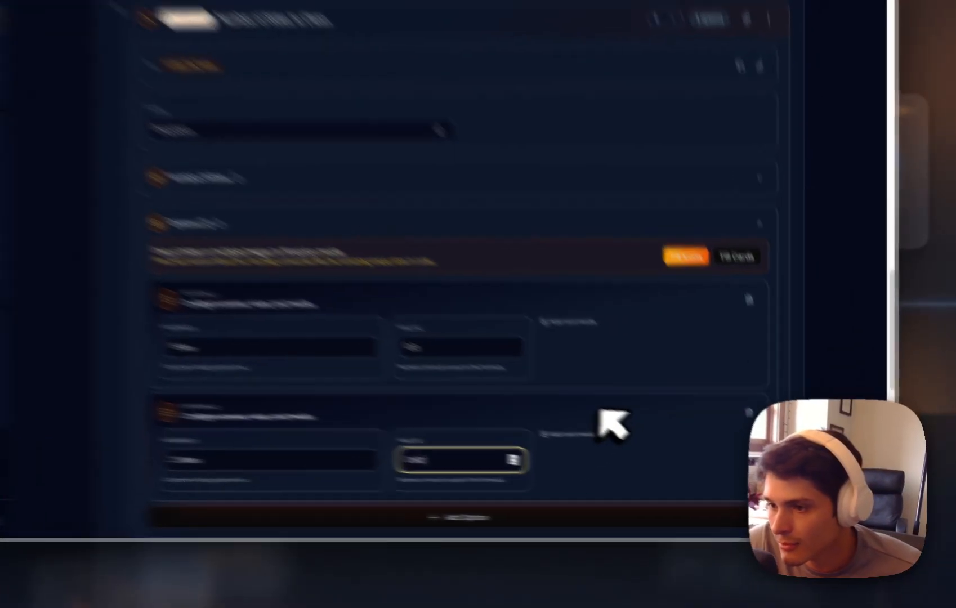
pyautogui.click(657, 433)
pyautogui.scroll(-1, 662, 425)
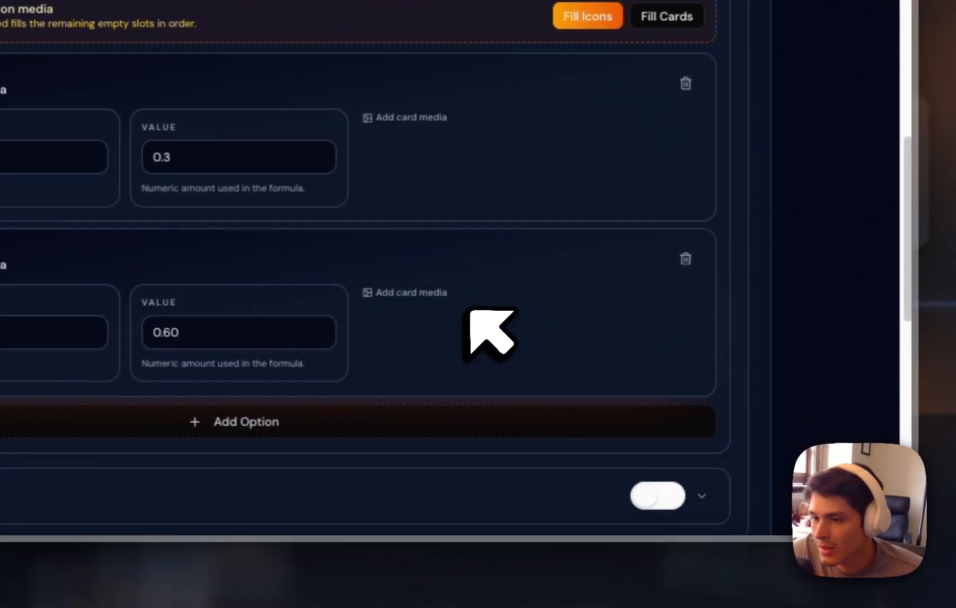
# Have Variable Assist apply the request "Add the options for three sides and full house wash" to Number of Sides to Clean.
pyautogui.scroll(7, 512, 315)
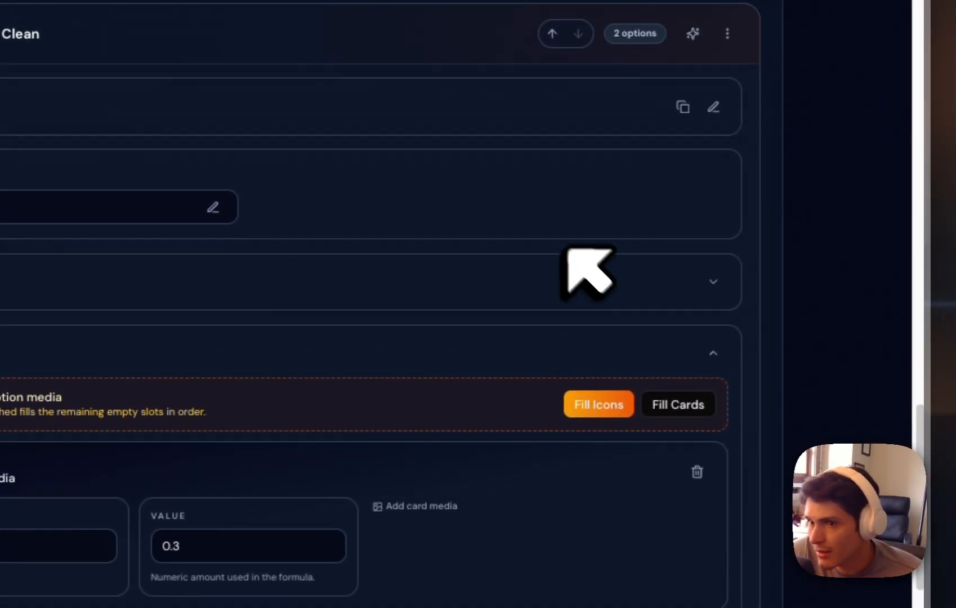
pyautogui.click(692, 33)
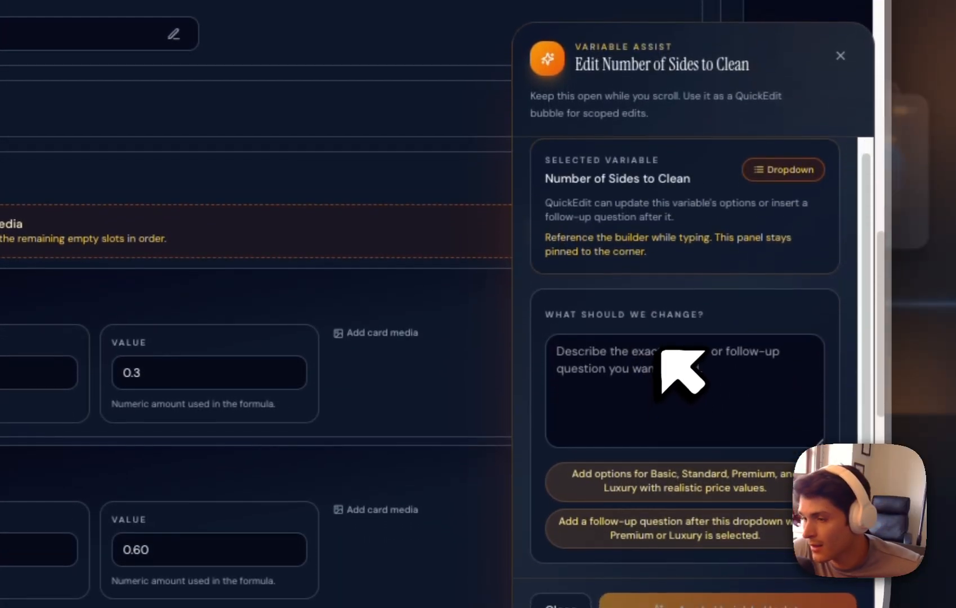
pyautogui.click(665, 420)
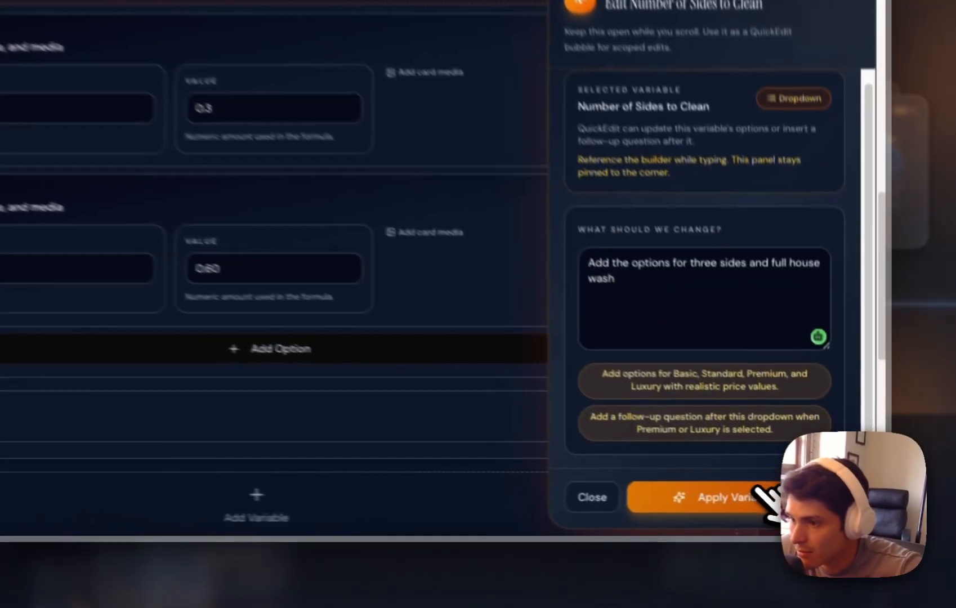
pyautogui.click(815, 515)
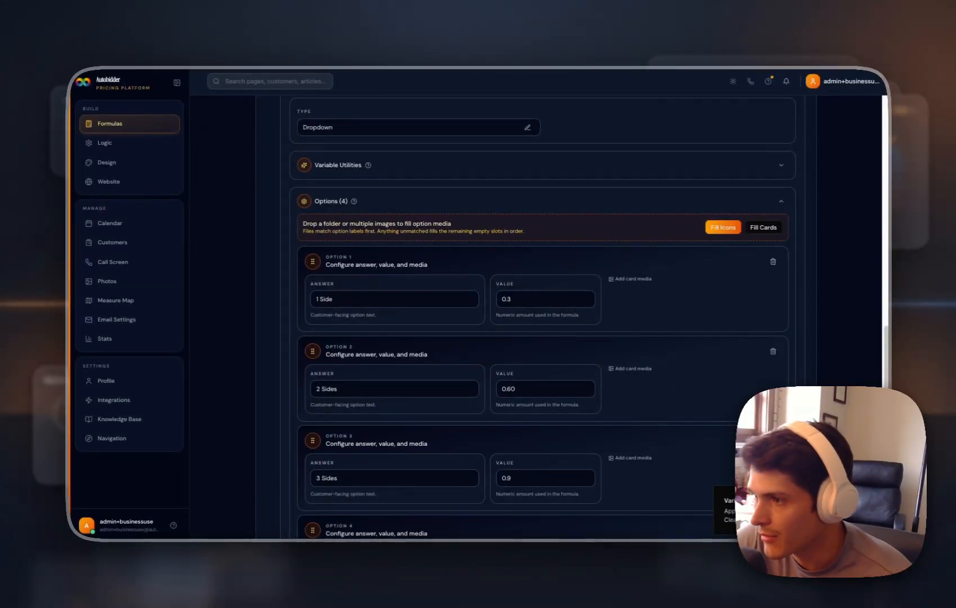
pyautogui.scroll(-3, 698, 457)
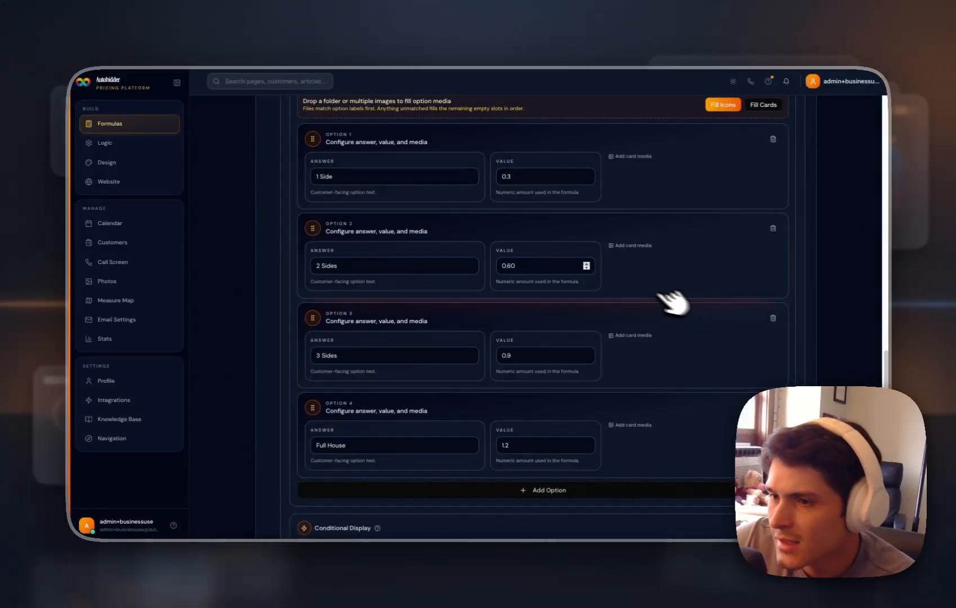
# Edit the pricing formula to read squareFootage * materialType * storyHeight * sidesToClean, multiplying by sidesToClean and removing the factor of 50.
pyautogui.scroll(6, 642, 258)
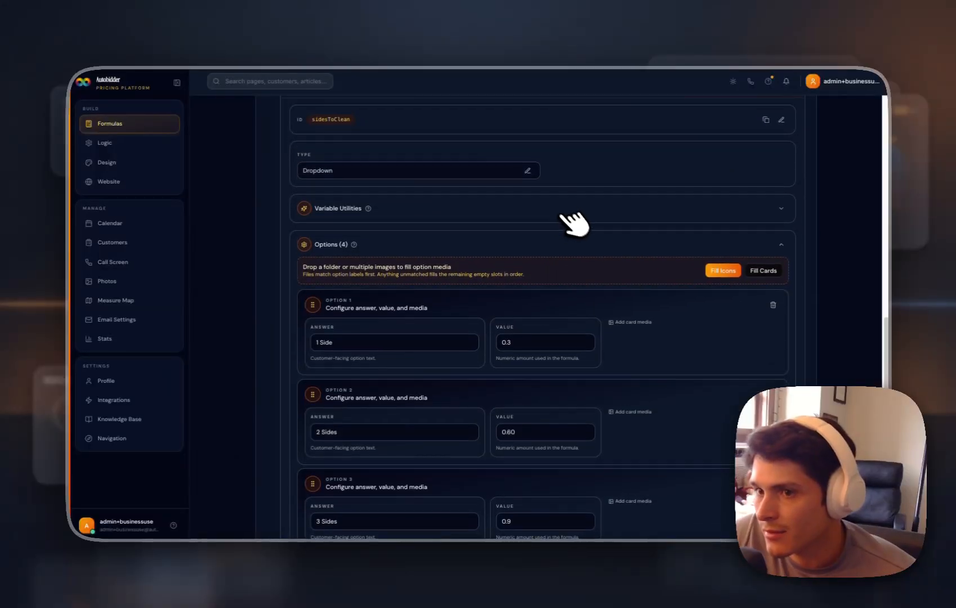
pyautogui.scroll(10, 609, 239)
pyautogui.click(782, 223)
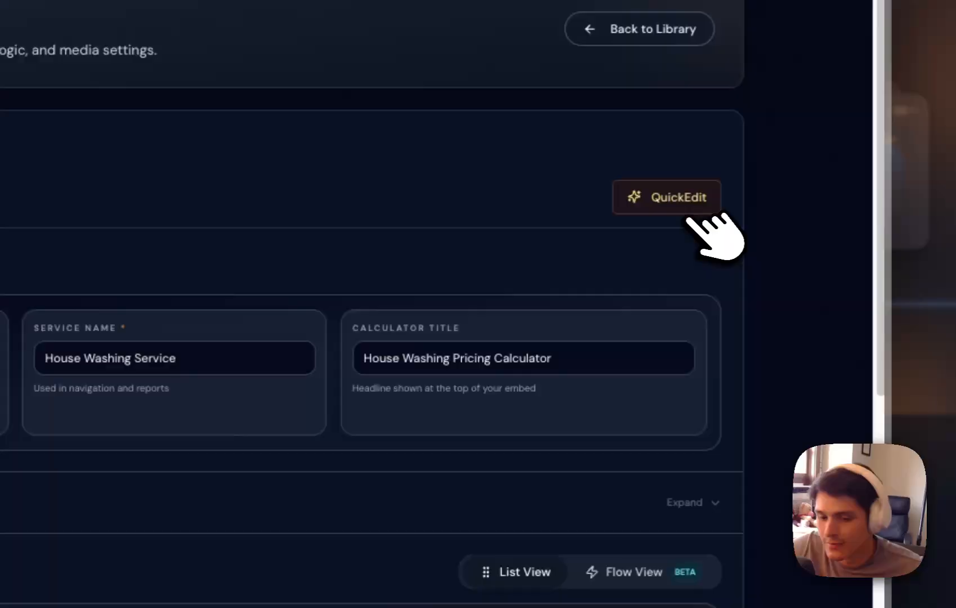
pyautogui.scroll(-12, 689, 221)
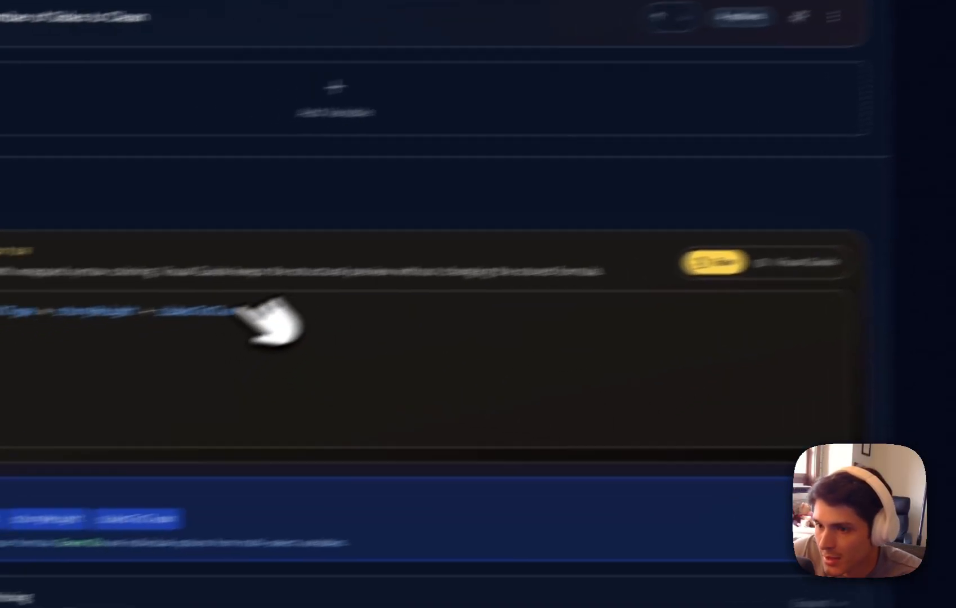
pyautogui.click(214, 310)
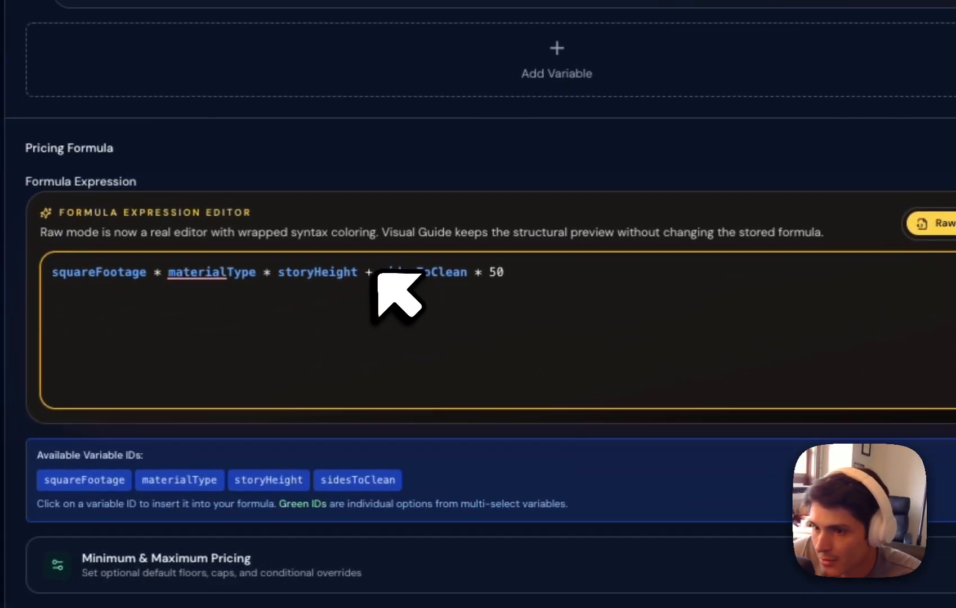
pyautogui.click(154, 310)
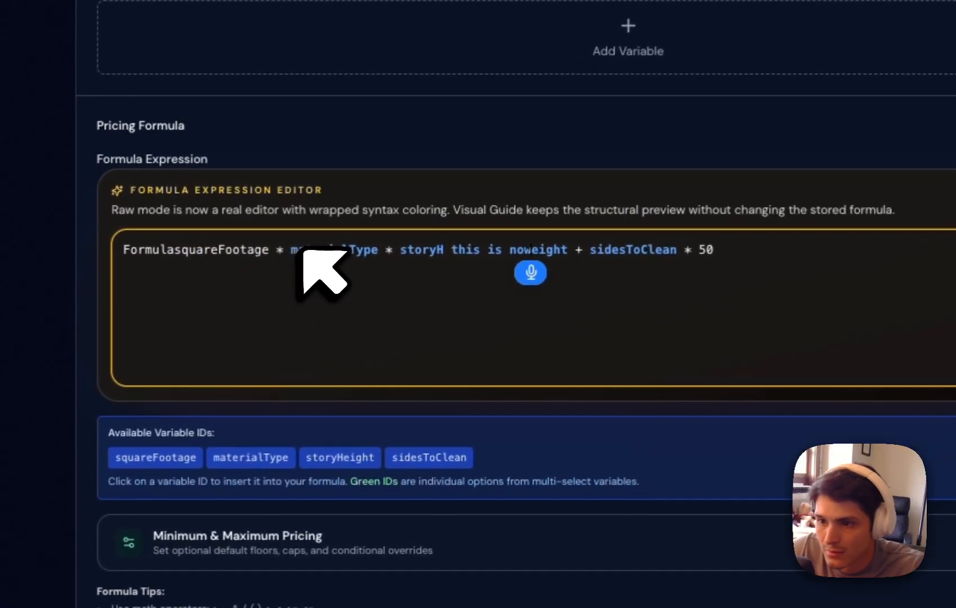
pyautogui.press('super+z')
pyautogui.press('super+z')
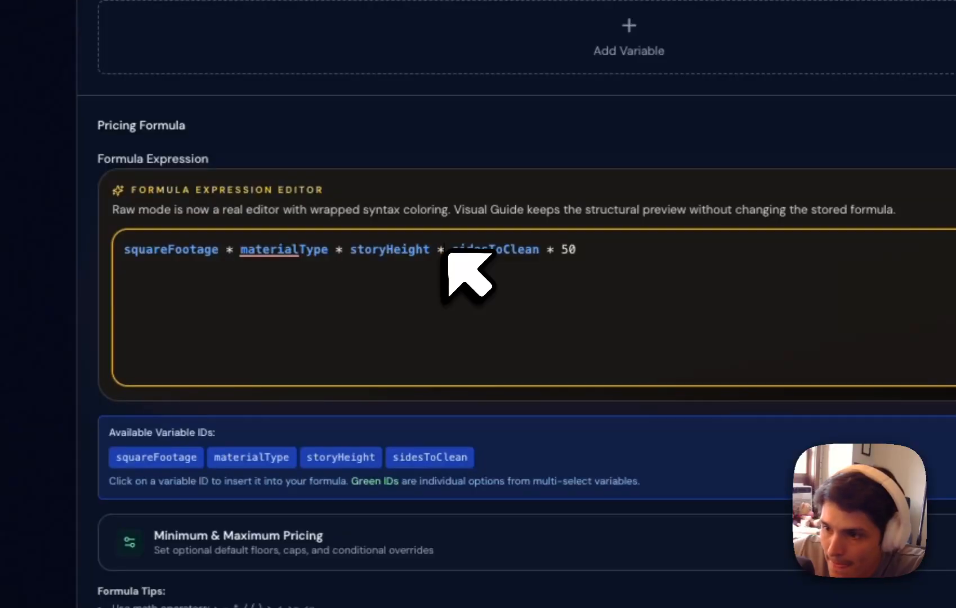
pyautogui.moveTo(575, 253); pyautogui.dragTo(534, 258)
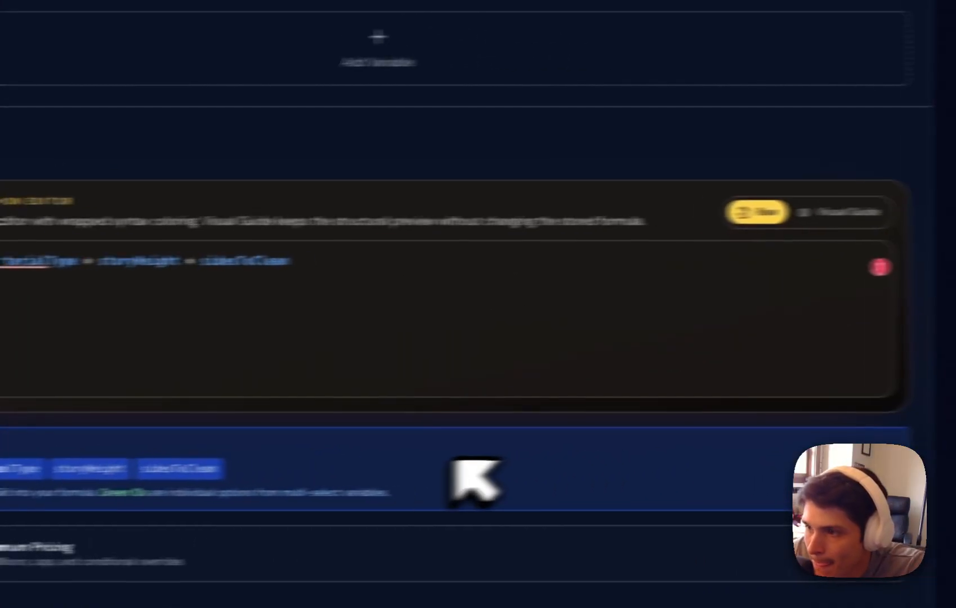
# Open the Call Screen, select House Washing Service and continue to its questions.
pyautogui.scroll(20, 701, 450)
pyautogui.click(707, 304)
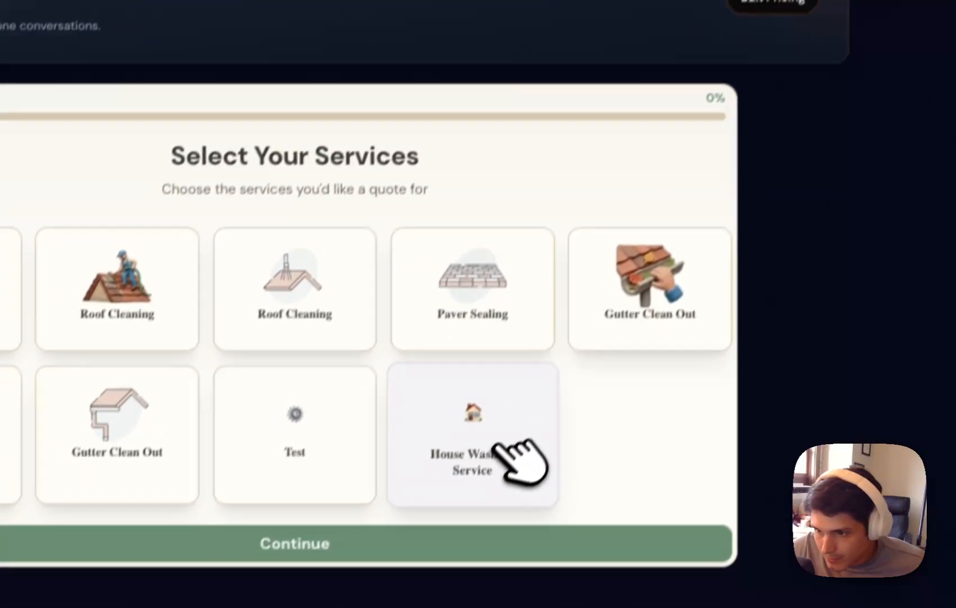
pyautogui.click(498, 445)
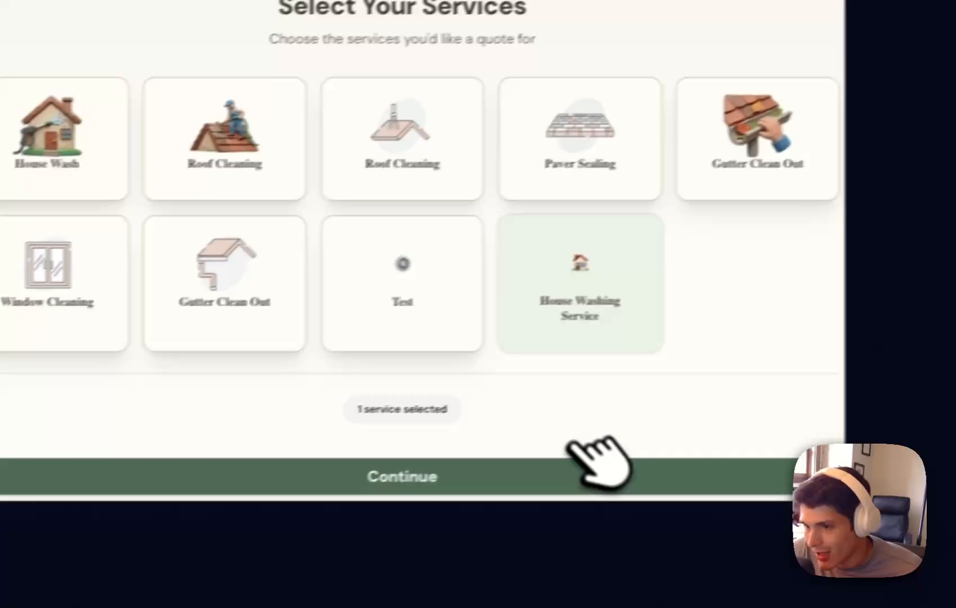
pyautogui.click(560, 470)
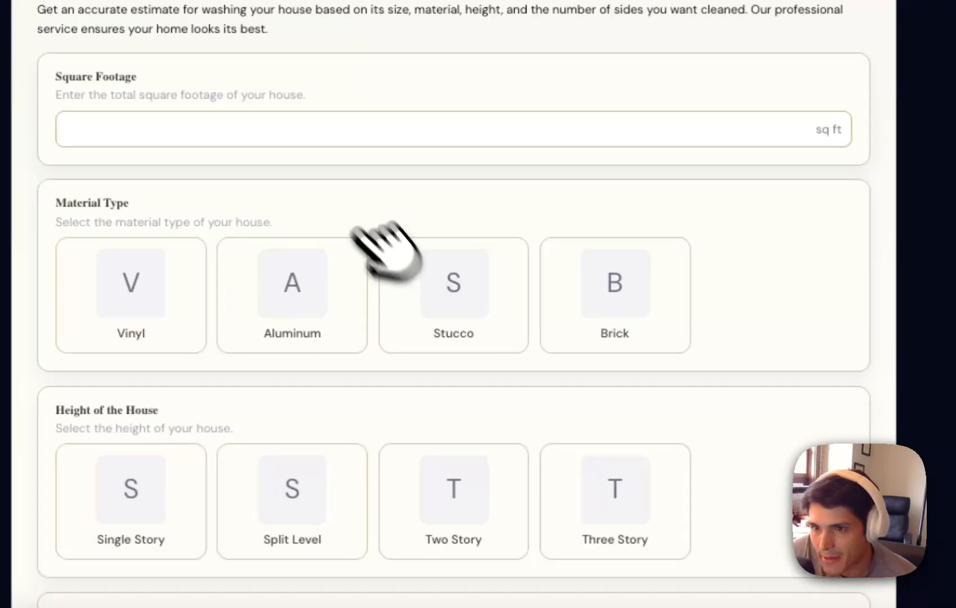
# Fill in the quote with 2000 sq ft, Vinyl, Two Story and Full House as the sides to clean.
pyautogui.click(259, 115)
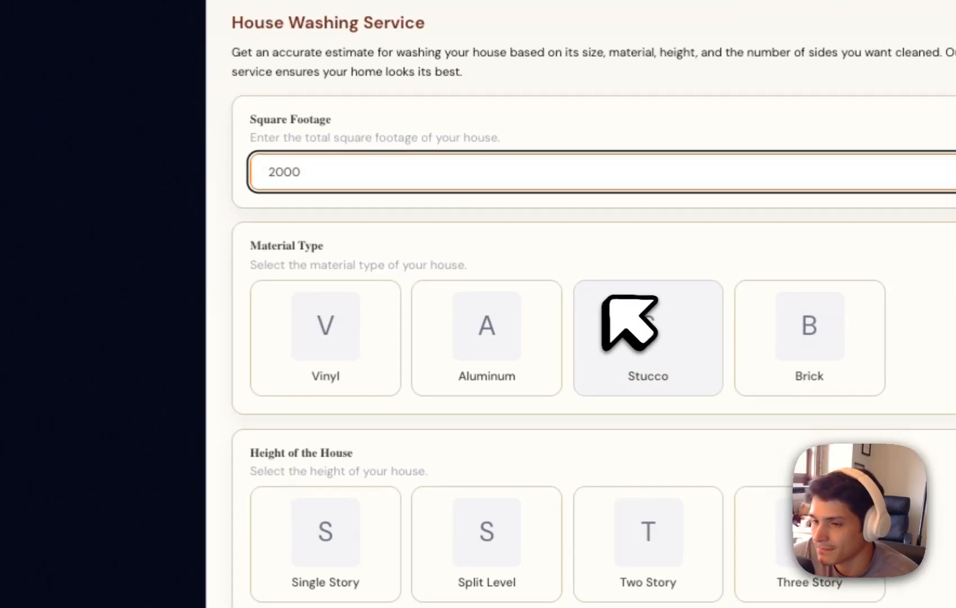
pyautogui.click(312, 324)
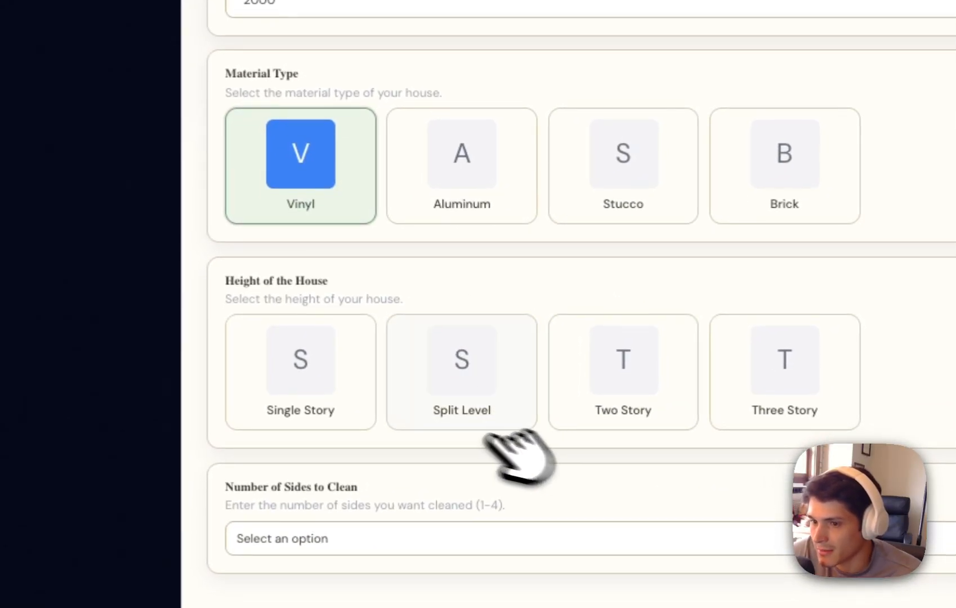
pyautogui.click(562, 408)
pyautogui.click(563, 539)
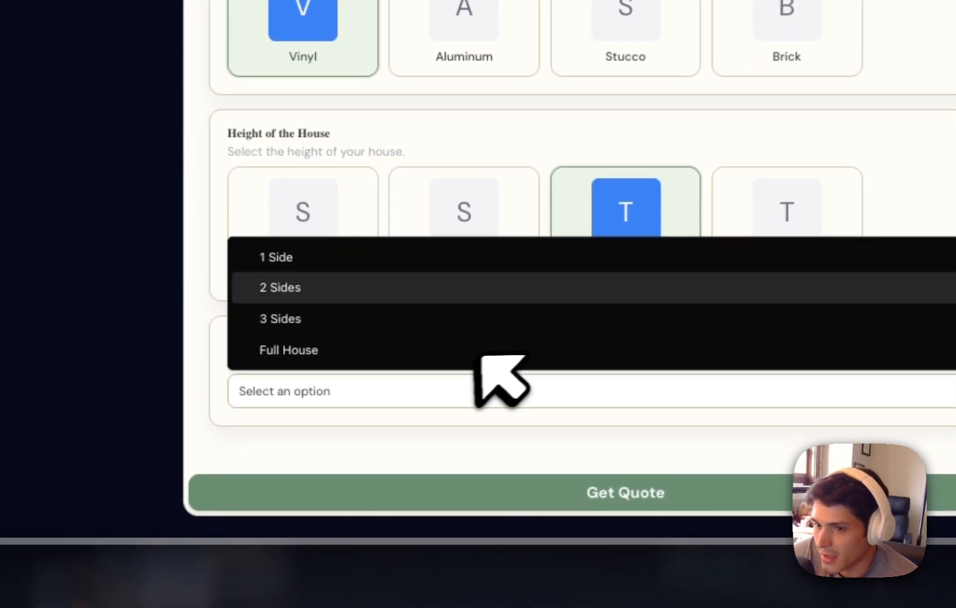
pyautogui.click(475, 503)
# Get the quote with the No Lead (Pricing Only) option and view the pricing.
pyautogui.click(309, 498)
pyautogui.click(292, 178)
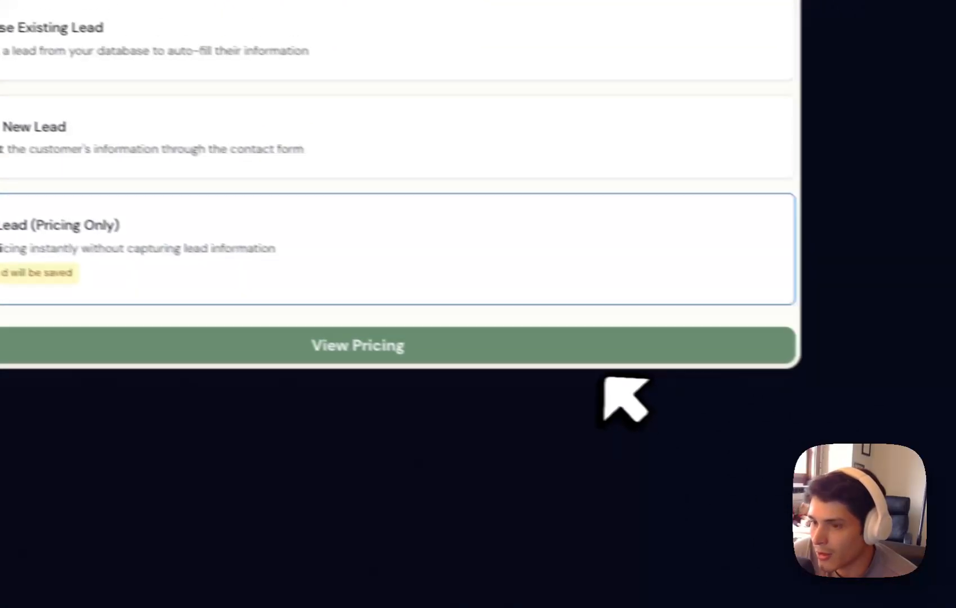
pyautogui.click(805, 257)
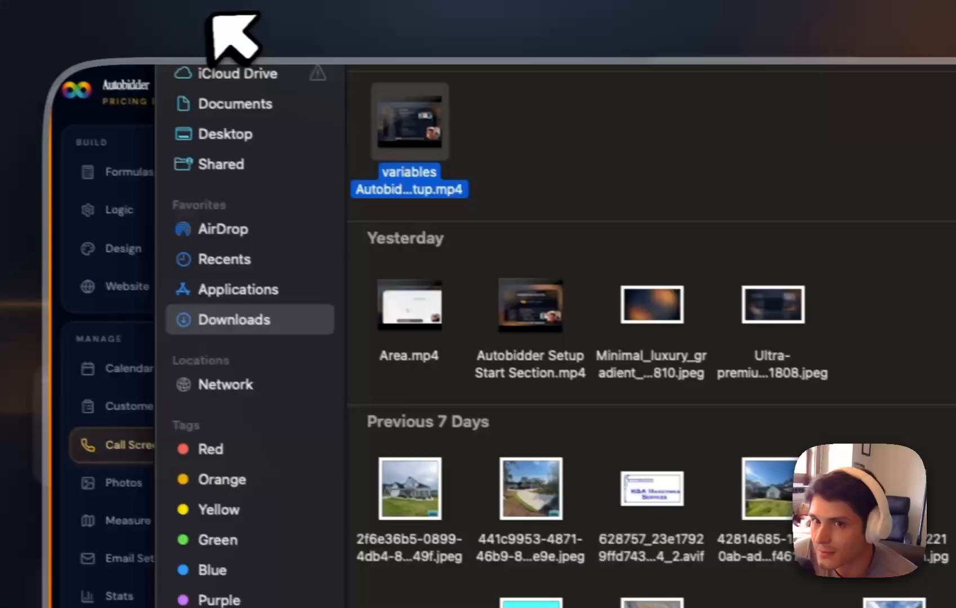
pyautogui.click(210, 17)
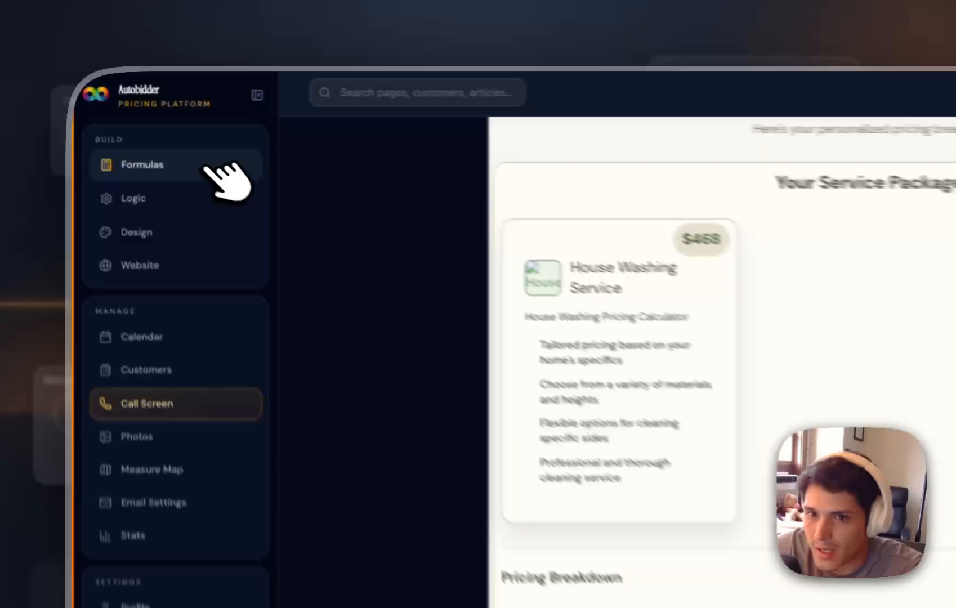
# Open the House Washing Service calculator for editing from the formulas library and go to its variables.
pyautogui.click(110, 123)
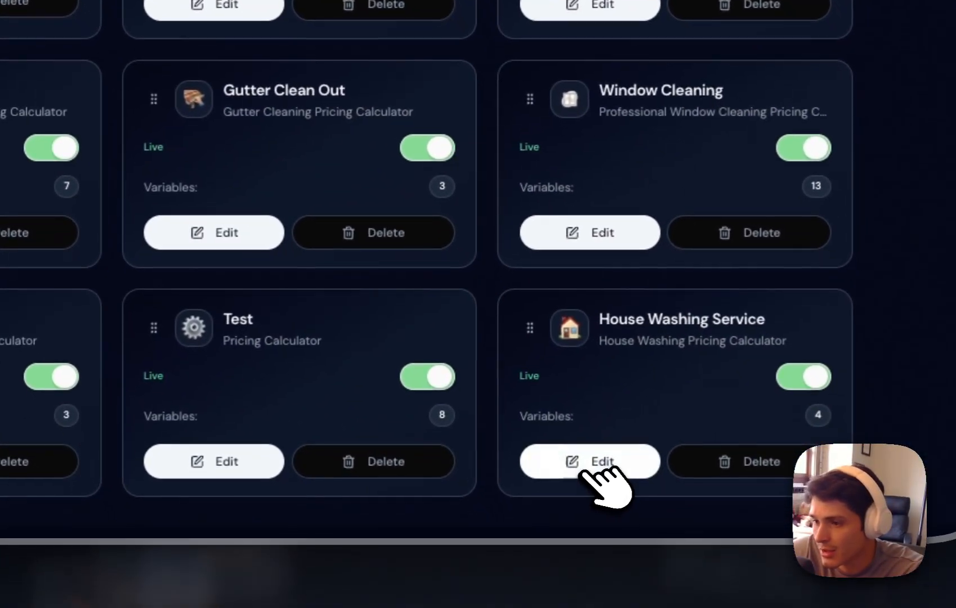
pyautogui.click(653, 527)
pyautogui.scroll(-10, 433, 352)
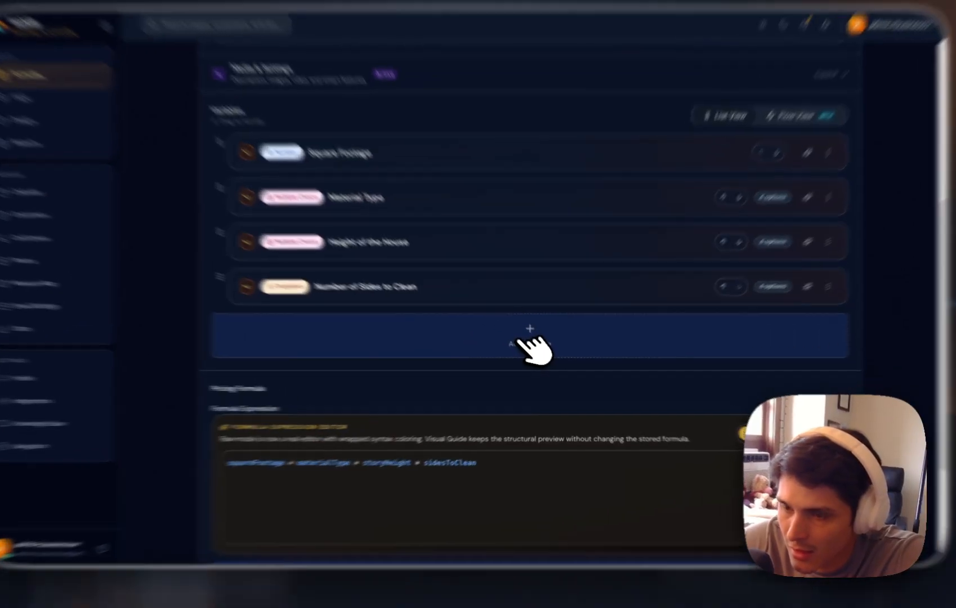
# Start a new variable named "Is it oxidized?" and set its type to Dropdown.
pyautogui.click(532, 348)
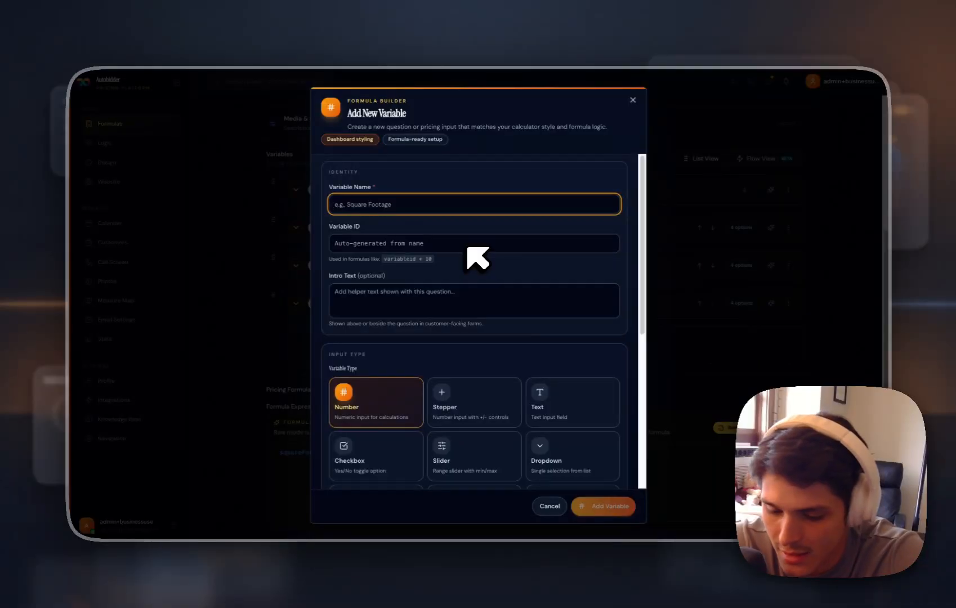
pyautogui.write('i')
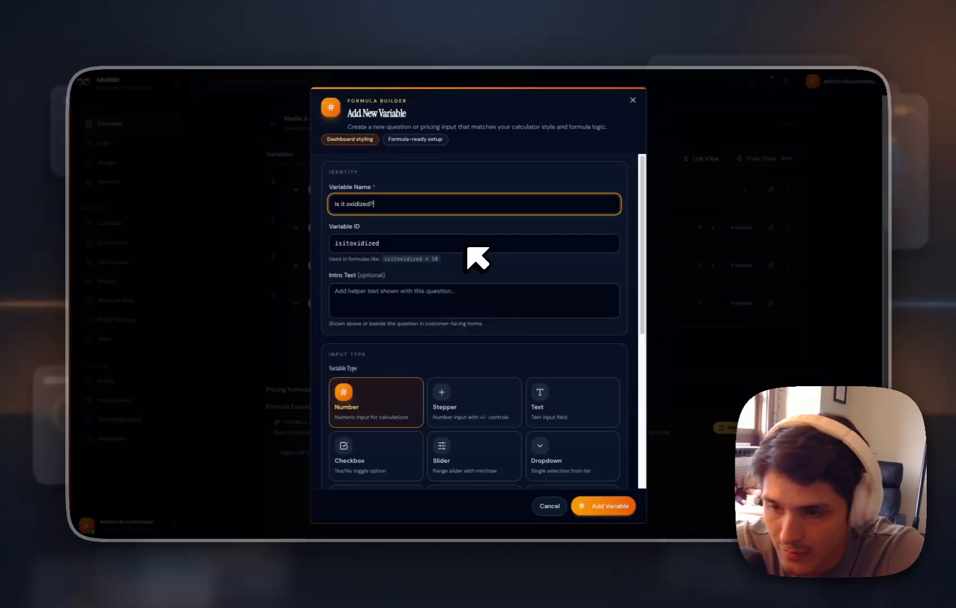
pyautogui.scroll(-5, 550, 271)
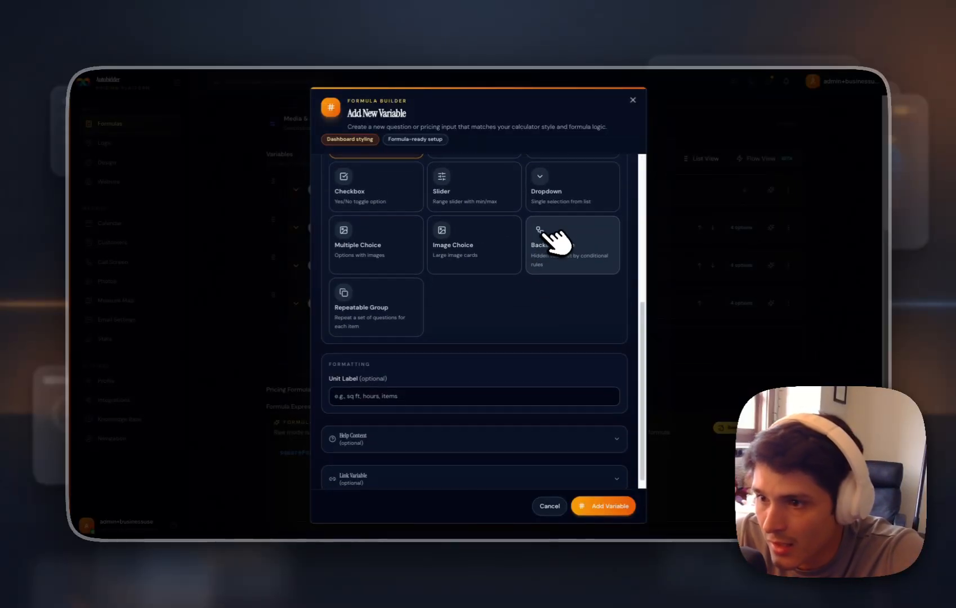
pyautogui.scroll(1, 559, 230)
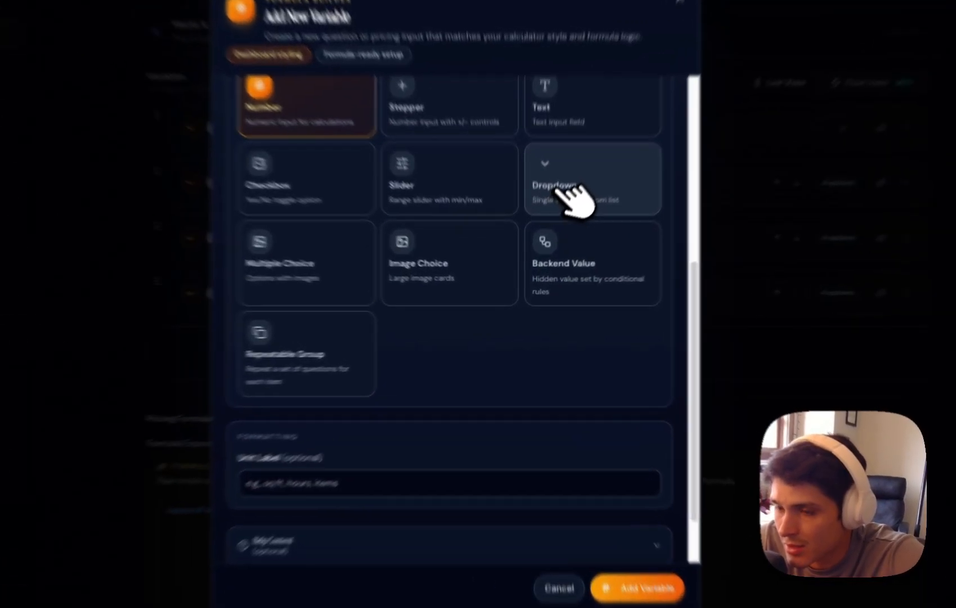
pyautogui.click(574, 196)
# Enter "yes" and "no" as the two options of the new dropdown variable.
pyautogui.scroll(-2, 527, 268)
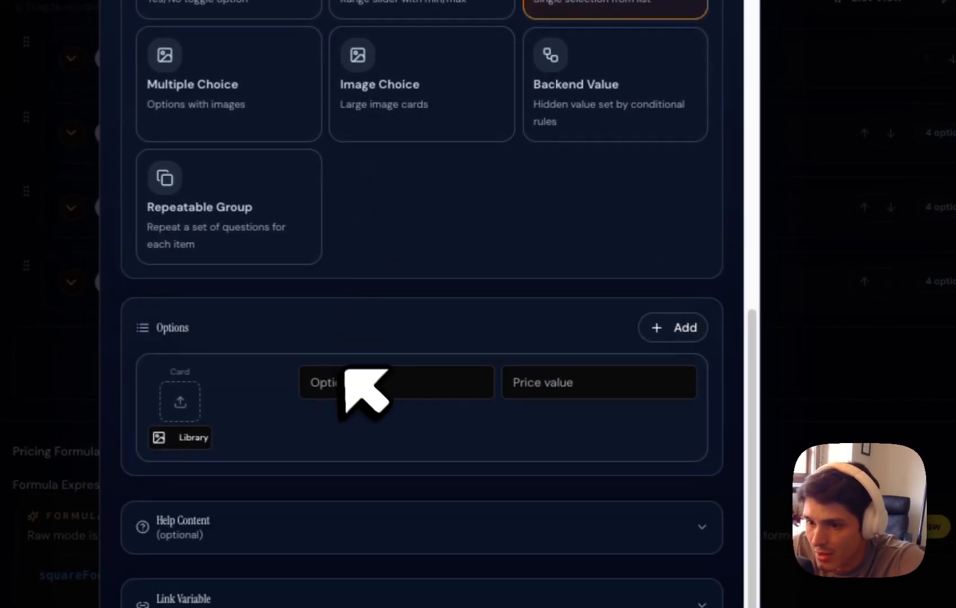
pyautogui.click(415, 487)
pyautogui.write('yes')
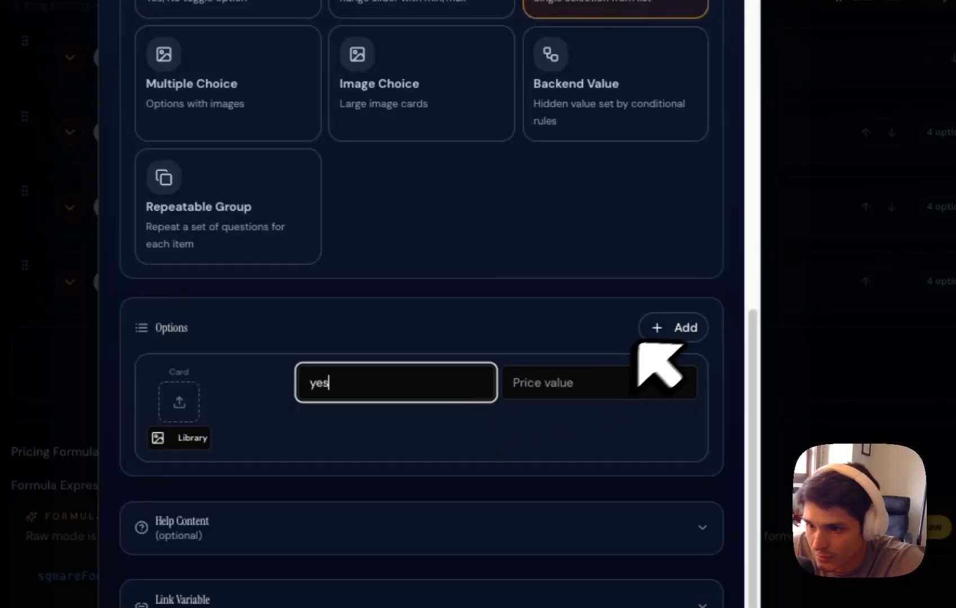
pyautogui.click(655, 335)
pyautogui.click(404, 484)
pyautogui.write('no')
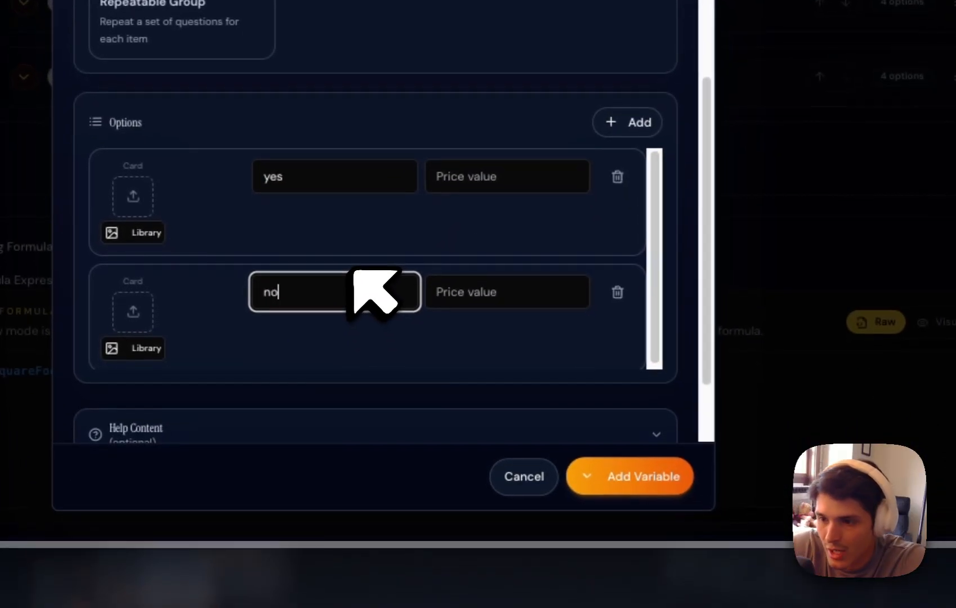
# Set the price value of both the yes and no options to 1 and add the variable to the calculator.
pyautogui.click(374, 331)
pyautogui.click(505, 175)
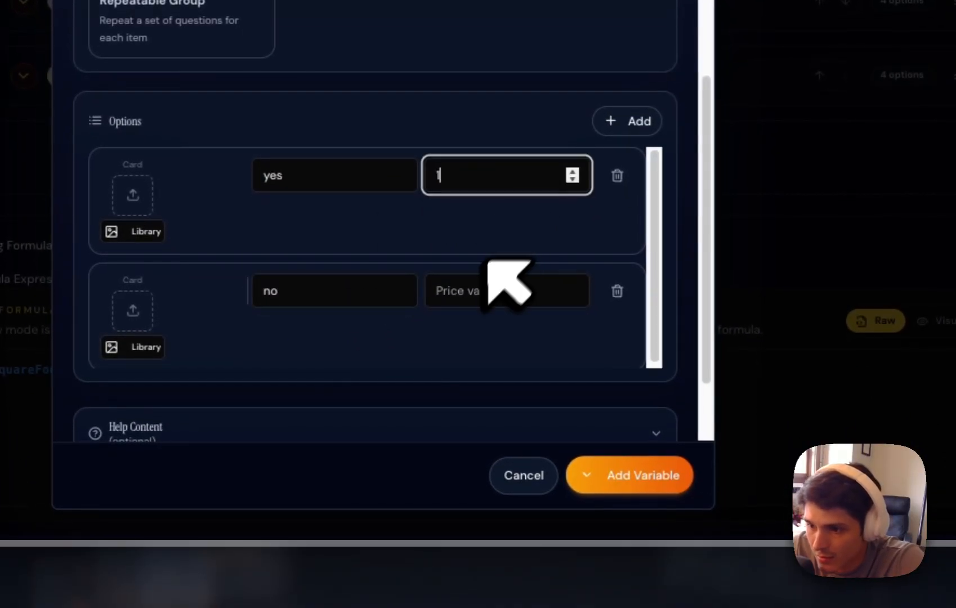
pyautogui.write('1')
pyautogui.click(493, 290)
pyautogui.write('1')
pyautogui.scroll(-1, 565, 369)
pyautogui.click(647, 473)
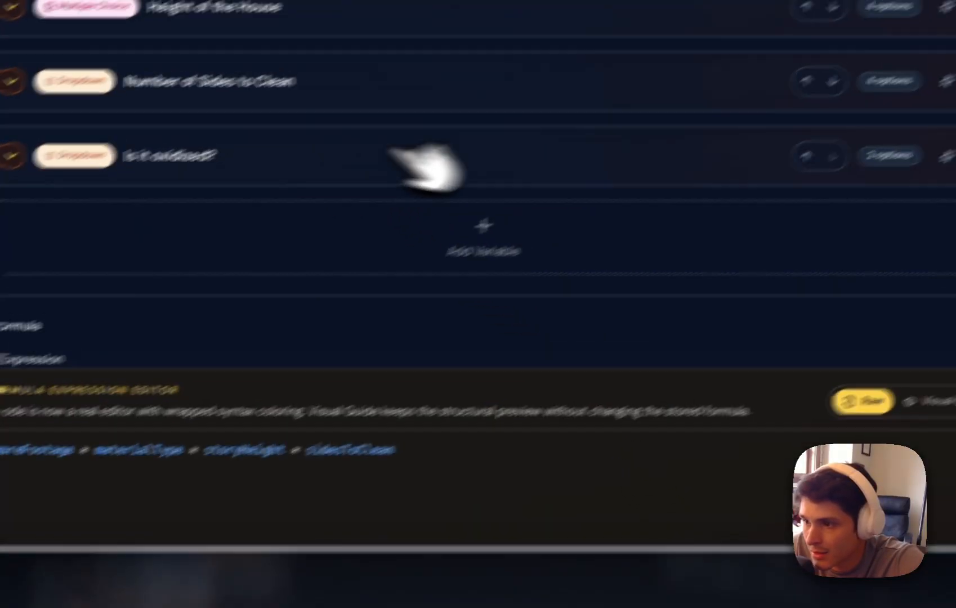
# Expand the "Is it oxidized?" variable and turn on its Conditional Display.
pyautogui.click(688, 290)
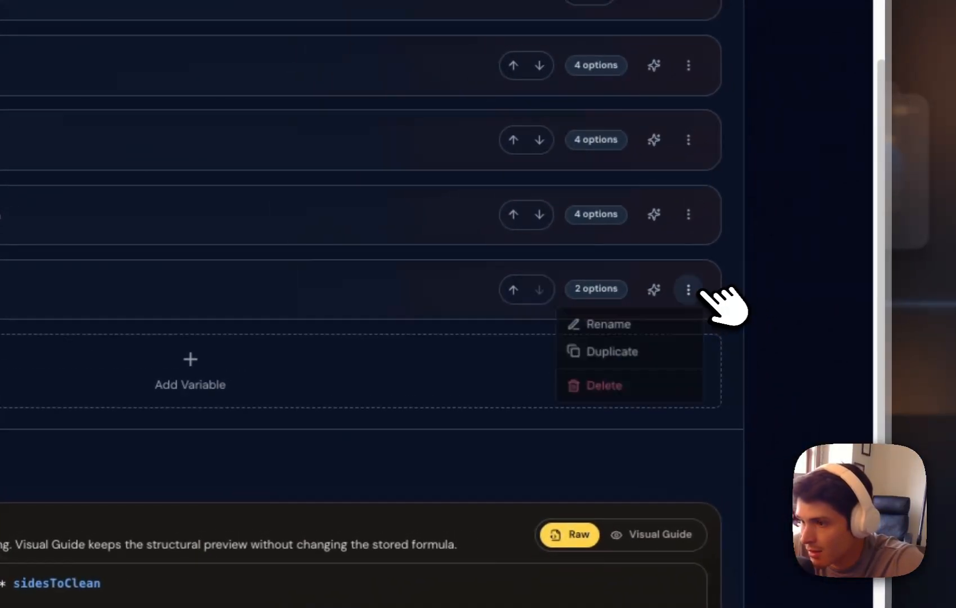
pyautogui.click(600, 292)
pyautogui.click(361, 285)
pyautogui.scroll(-12, 349, 327)
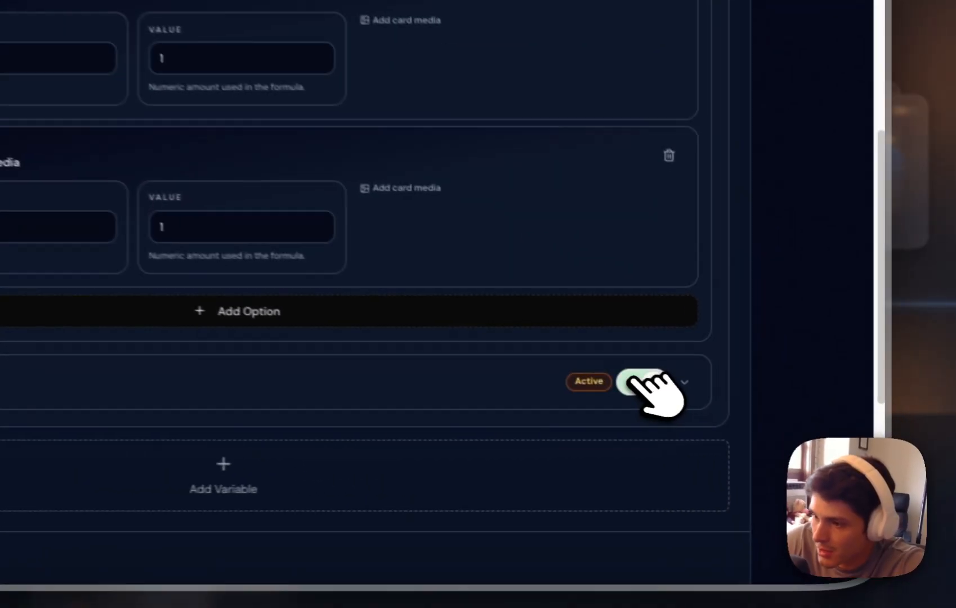
pyautogui.scroll(-3, 726, 428)
pyautogui.click(757, 315)
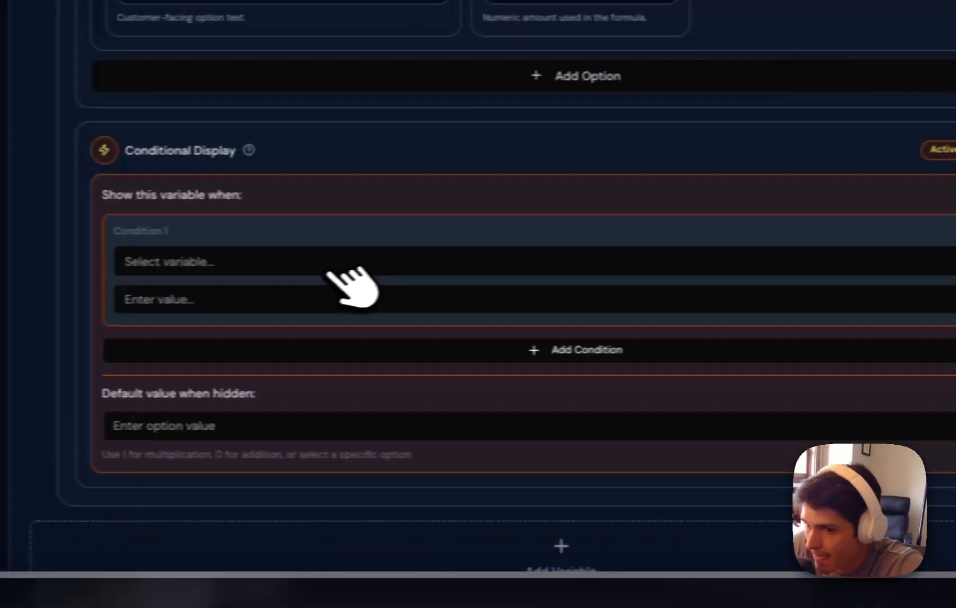
# Set the display condition of "Is it oxidized?" to Material Type Equals Vinyl.
pyautogui.click(85, 322)
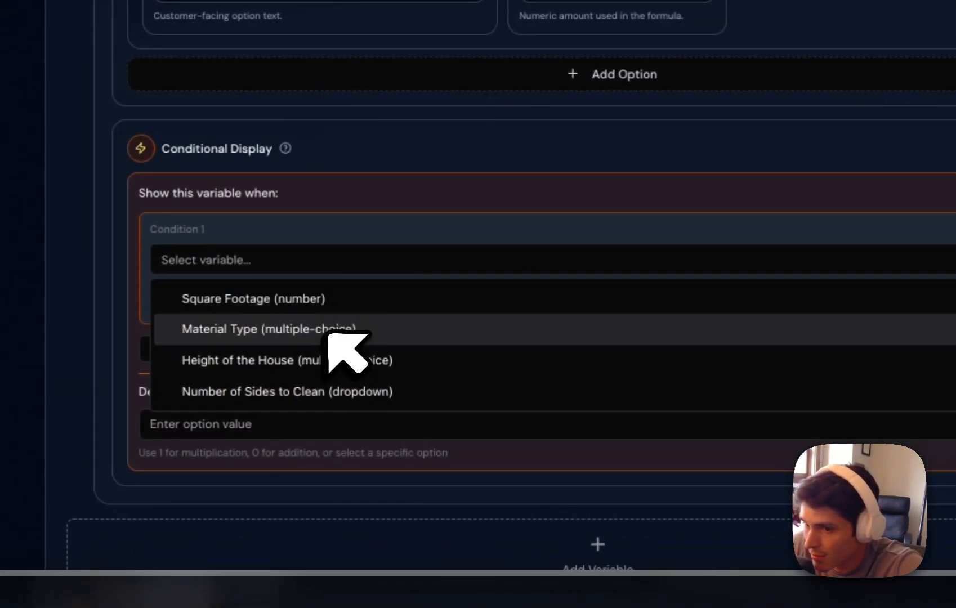
pyautogui.click(335, 328)
pyautogui.click(244, 336)
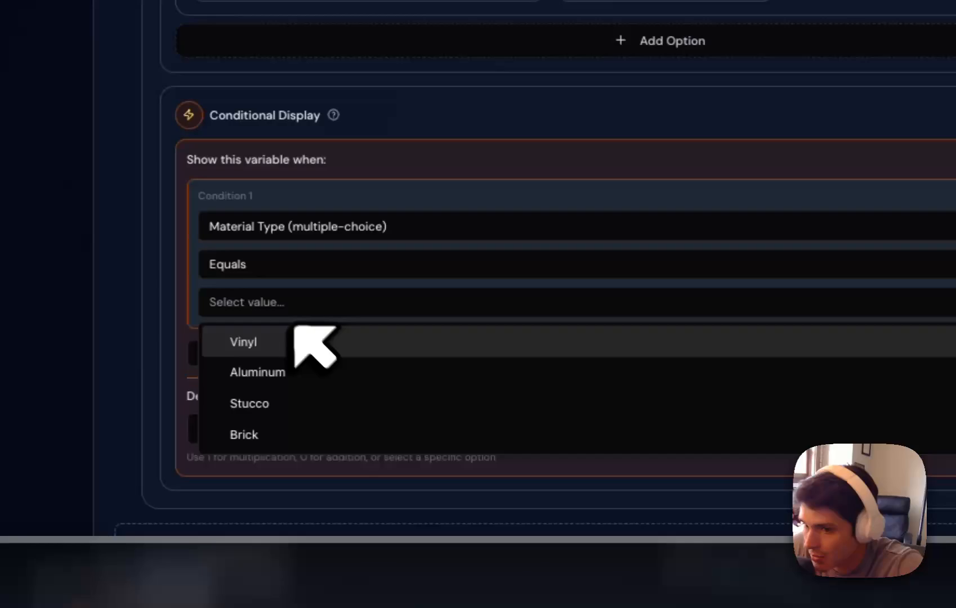
pyautogui.click(296, 337)
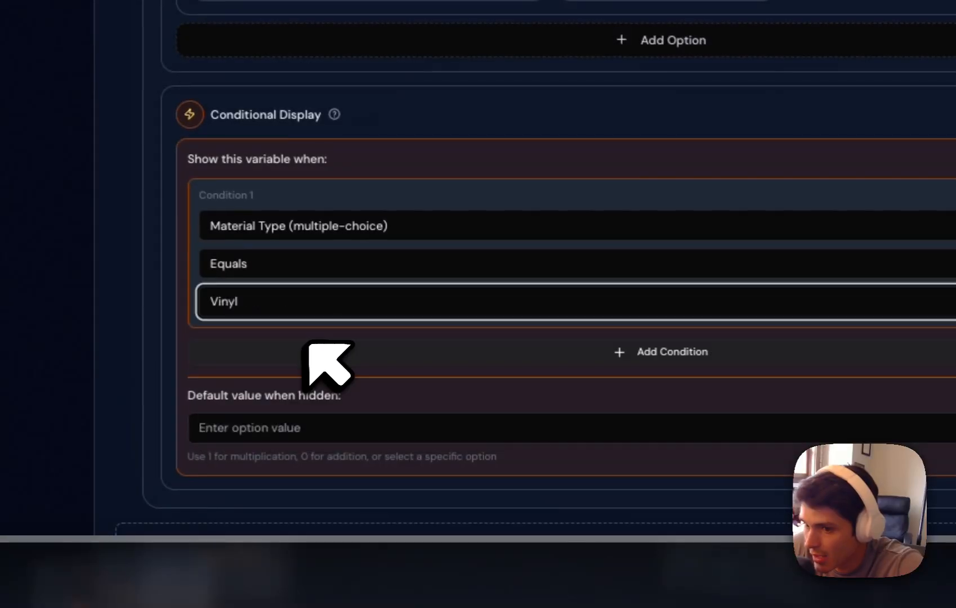
# Set the variable's default value when hidden to 0 and save the calculator.
pyautogui.click(550, 415)
pyautogui.scroll(-2, 506, 394)
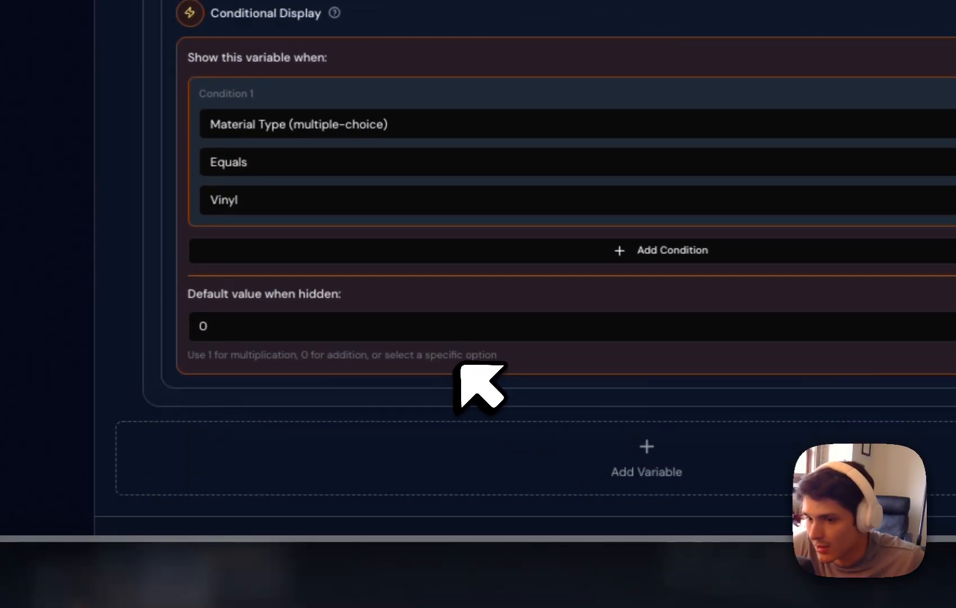
pyautogui.scroll(-5, 503, 292)
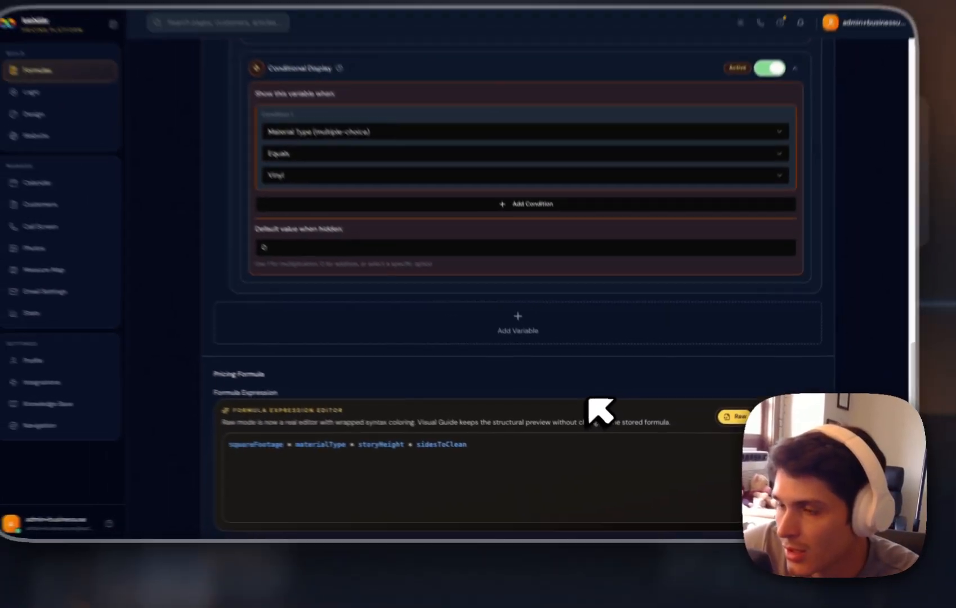
pyautogui.scroll(20, 517, 312)
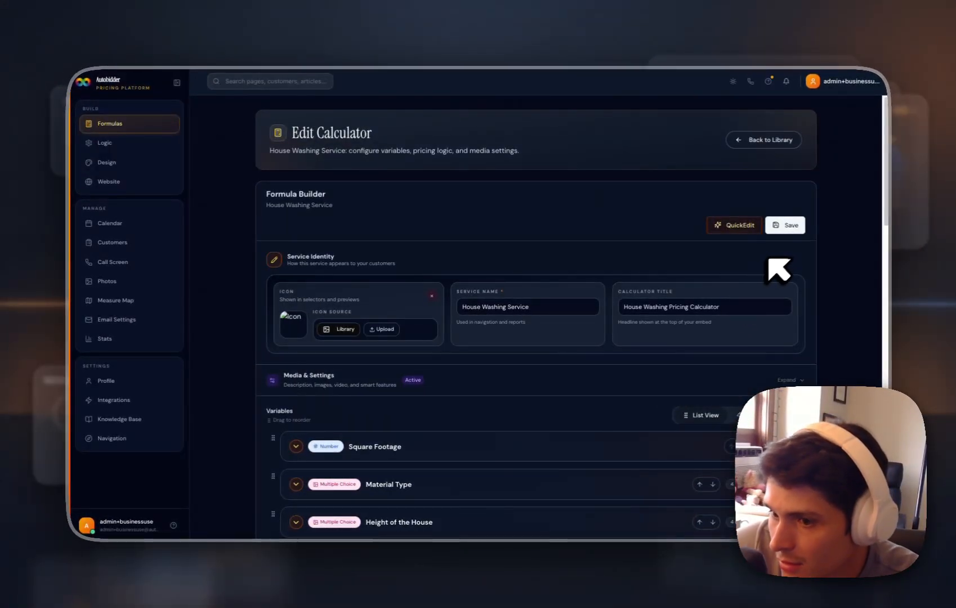
pyautogui.click(784, 224)
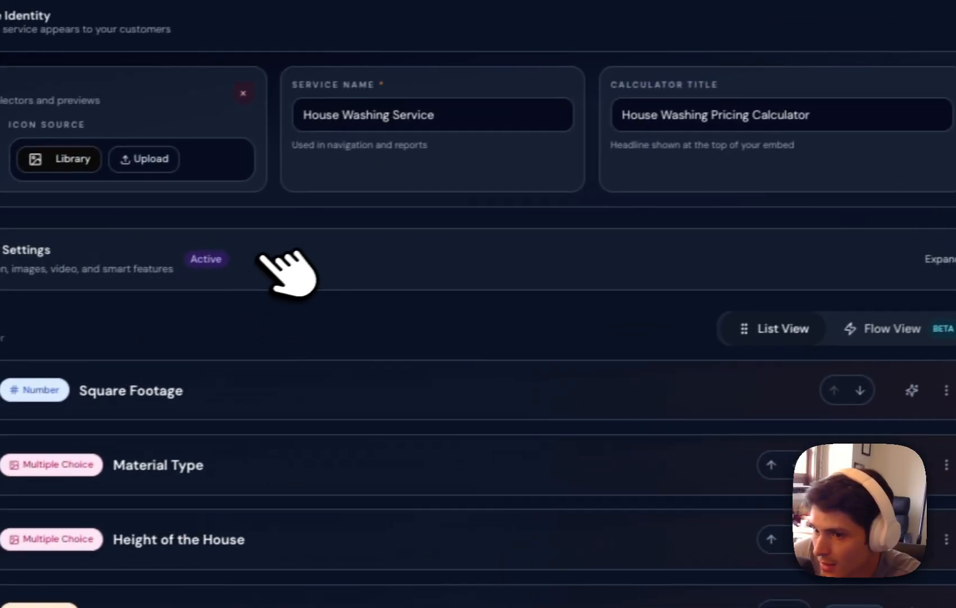
# Expand Media & Settings and add an upsell item named "Oxidation Removal".
pyautogui.click(15, 466)
pyautogui.scroll(-6, 456, 290)
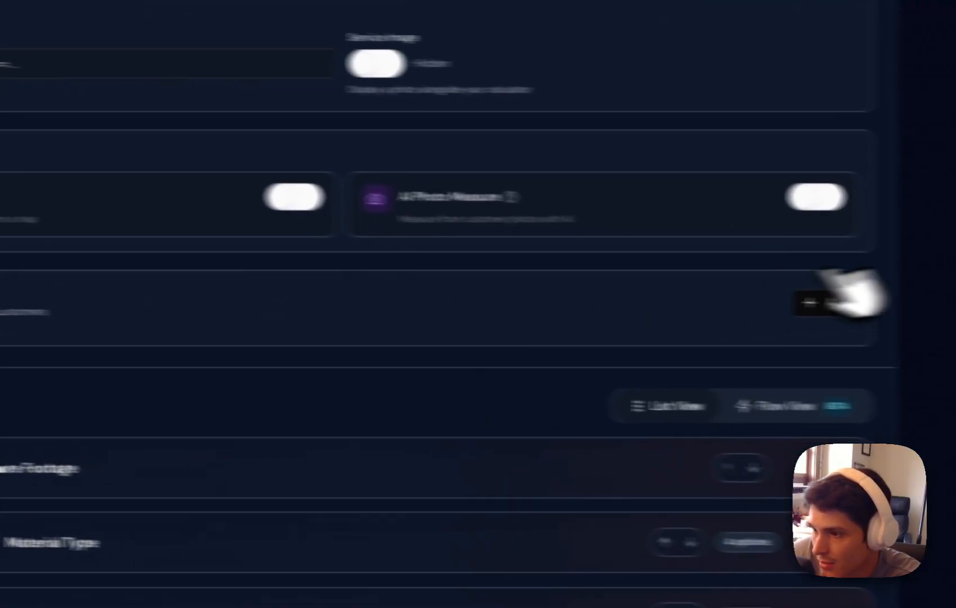
pyautogui.click(941, 344)
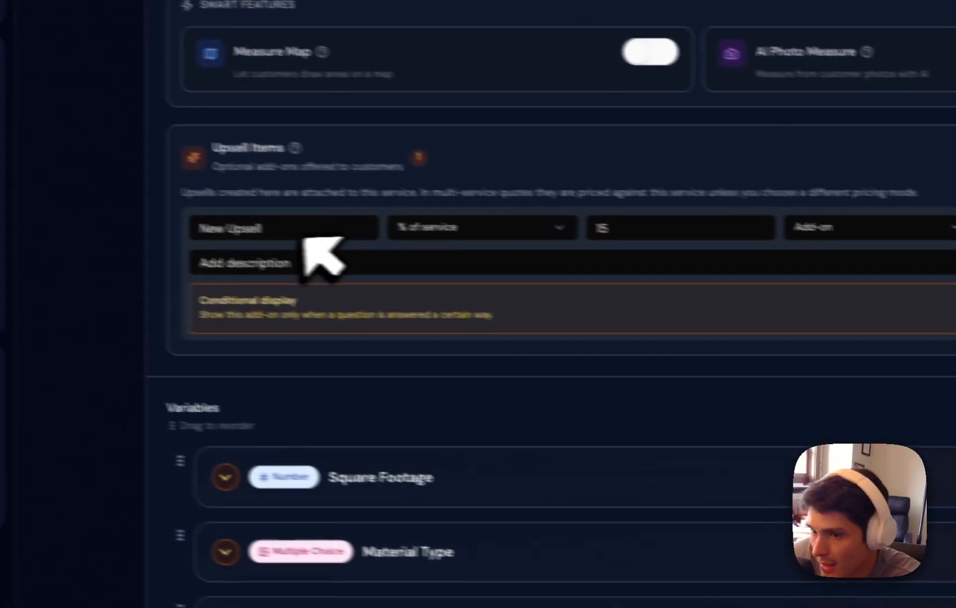
pyautogui.tripleClick(371, 246)
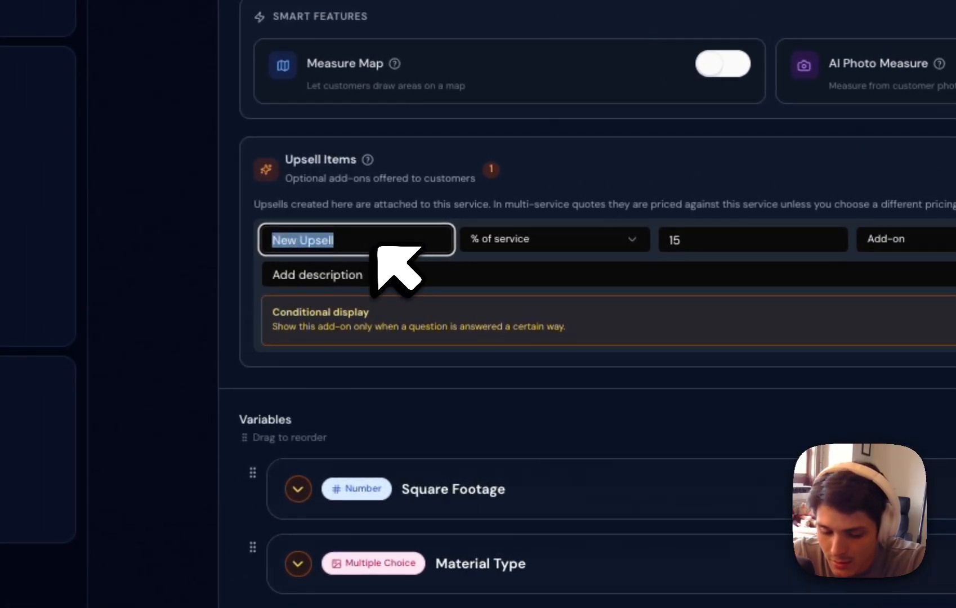
pyautogui.write('Oxidation Removal')
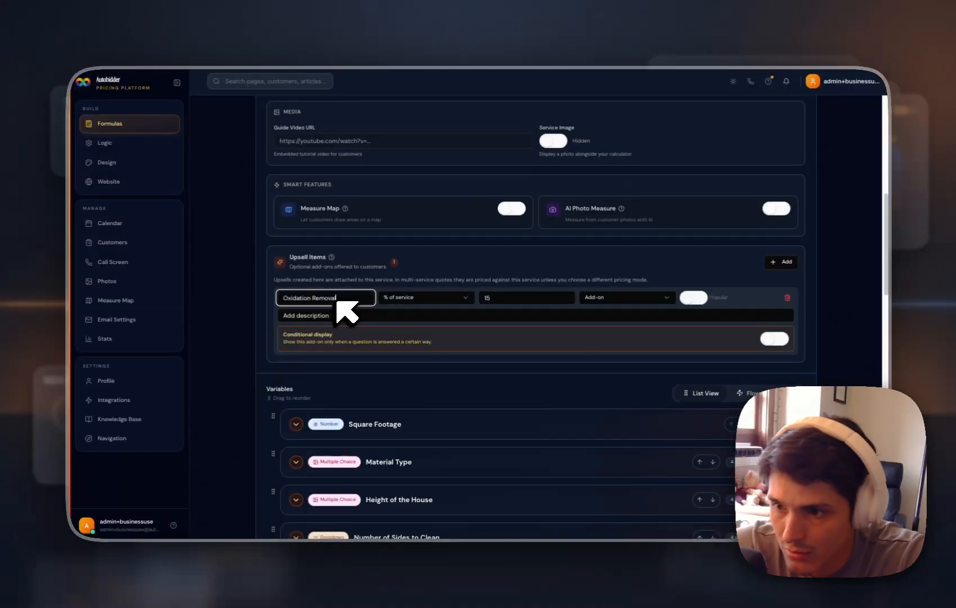
# Price the Oxidation Removal upsell at 112 with the % of service mode.
pyautogui.click(388, 297)
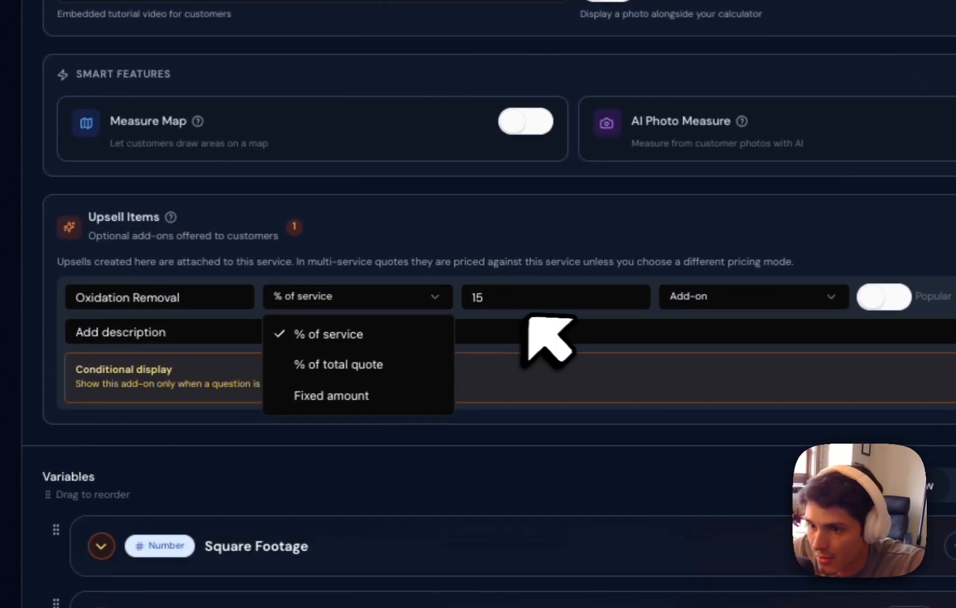
pyautogui.click(468, 306)
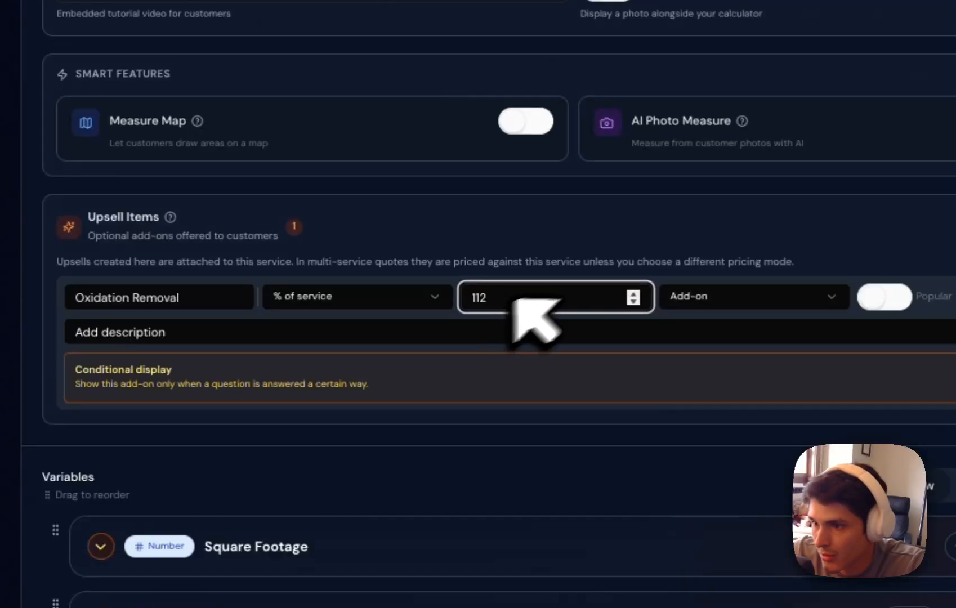
pyautogui.click(656, 248)
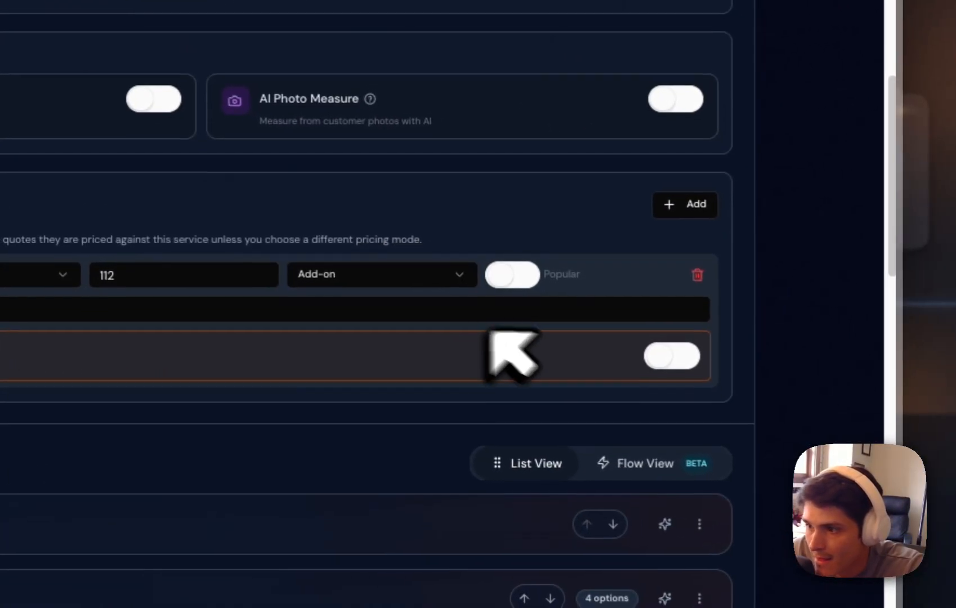
# Enable conditional display for the Oxidation Removal upsell, choose its variable and value with the Equals operator, and save the calculator.
pyautogui.click(681, 354)
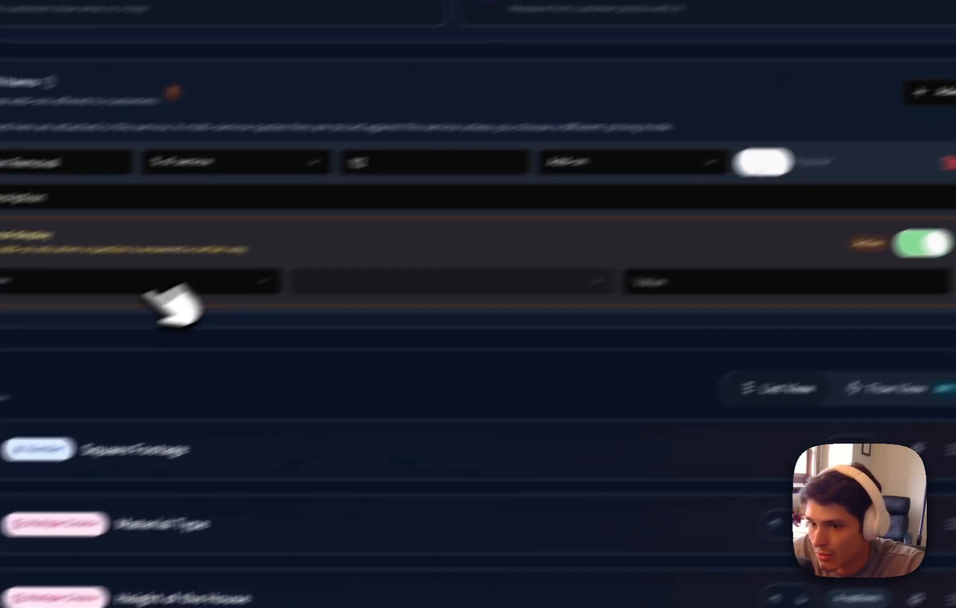
pyautogui.click(149, 287)
pyautogui.click(137, 445)
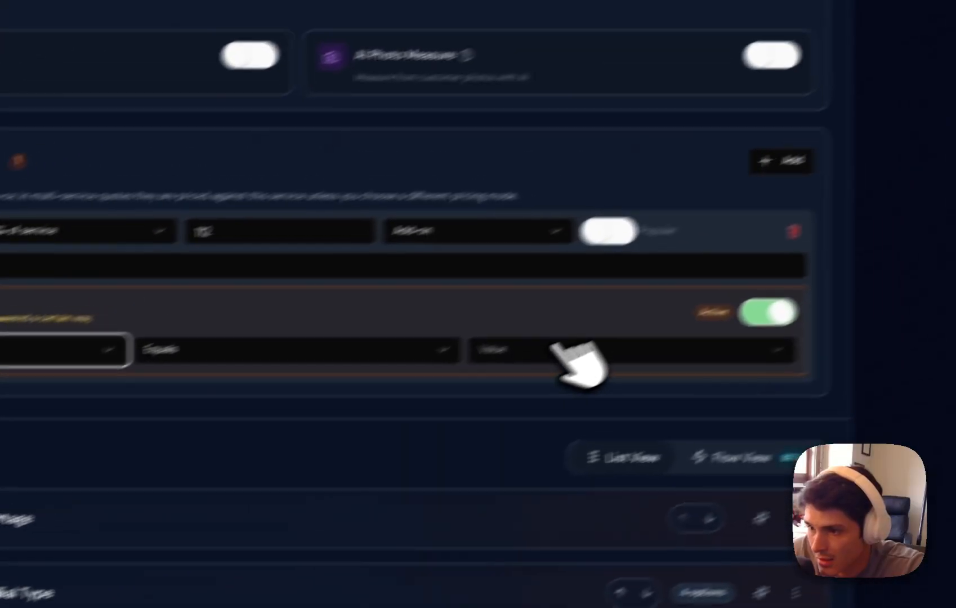
pyautogui.click(557, 348)
pyautogui.click(463, 421)
pyautogui.scroll(10, 480, 369)
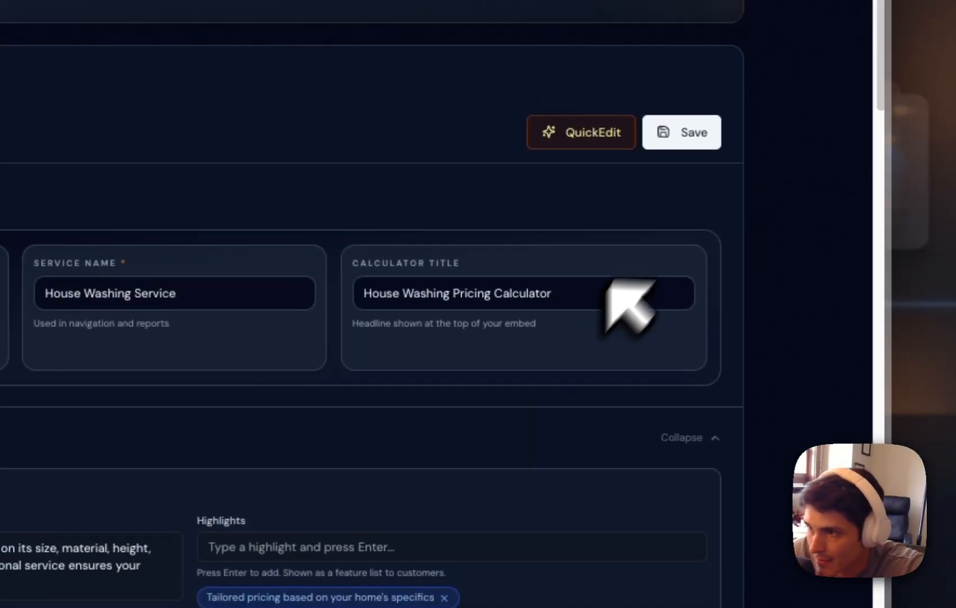
pyautogui.click(688, 153)
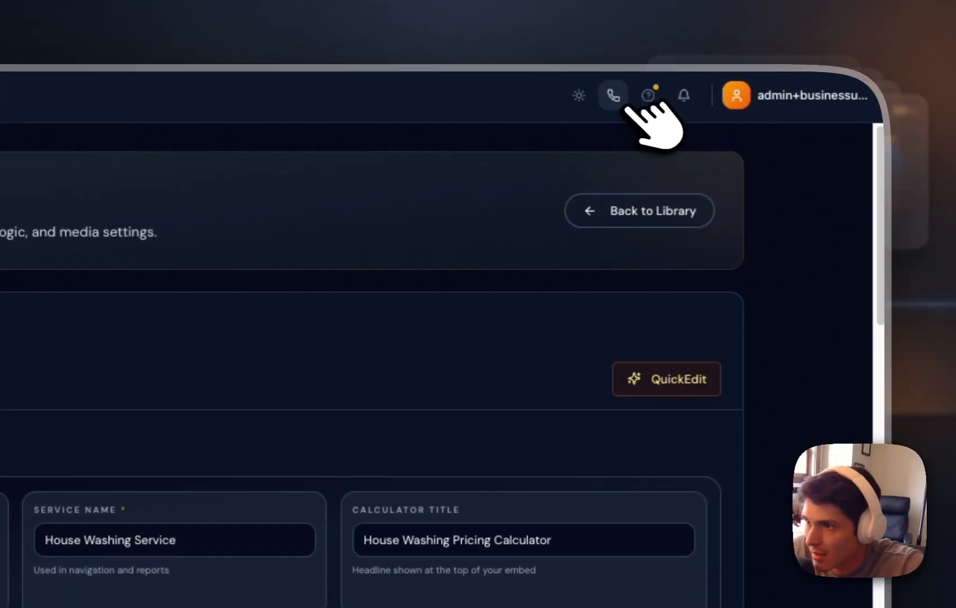
# Return to the Call Screen, select House Washing Service and continue to the quote questions.
pyautogui.click(613, 85)
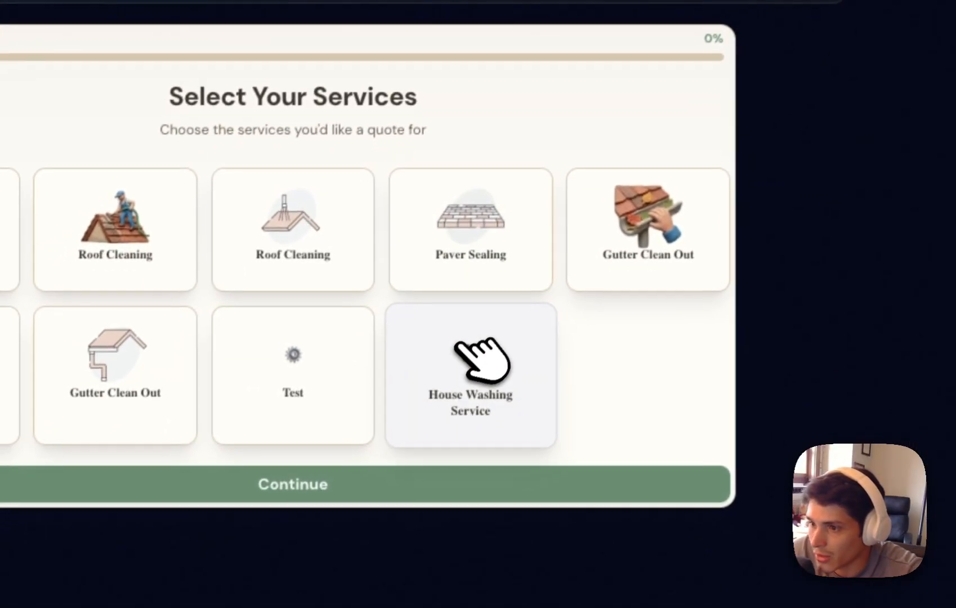
pyautogui.click(376, 607)
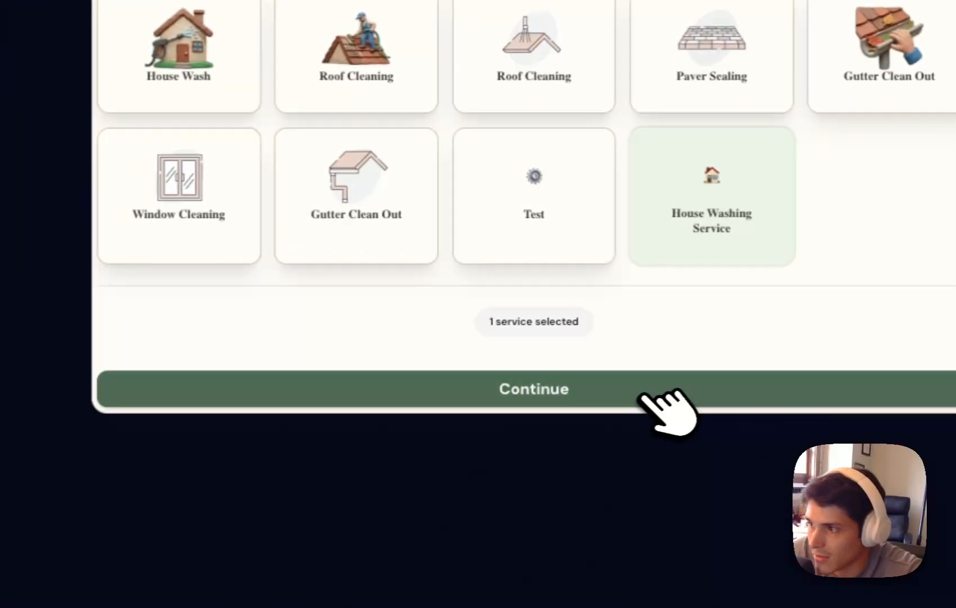
pyautogui.click(557, 401)
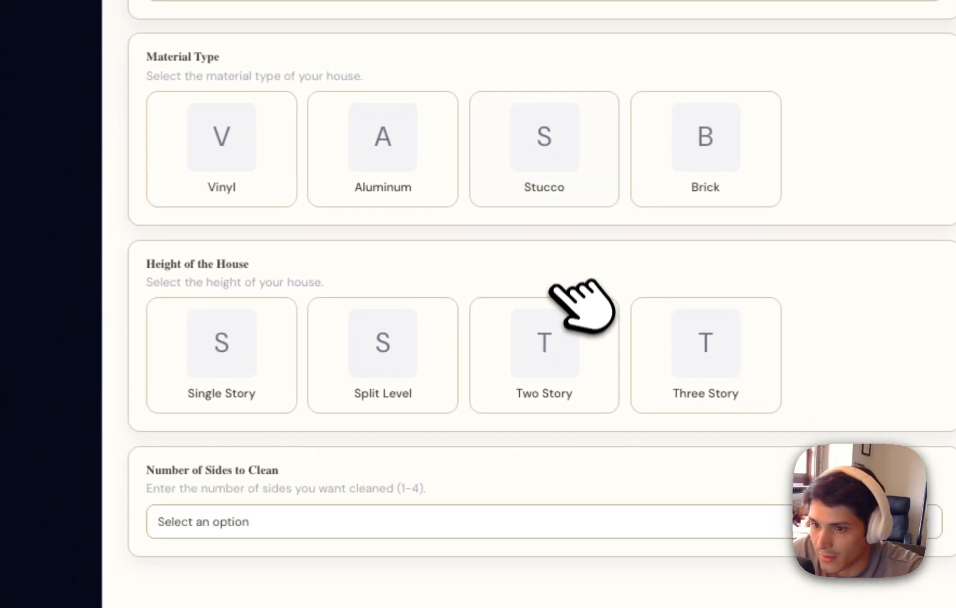
# Enter 1500 sq ft as the square footage and choose Vinyl as the material type in the House Washing quote.
pyautogui.scroll(5, 470, 455)
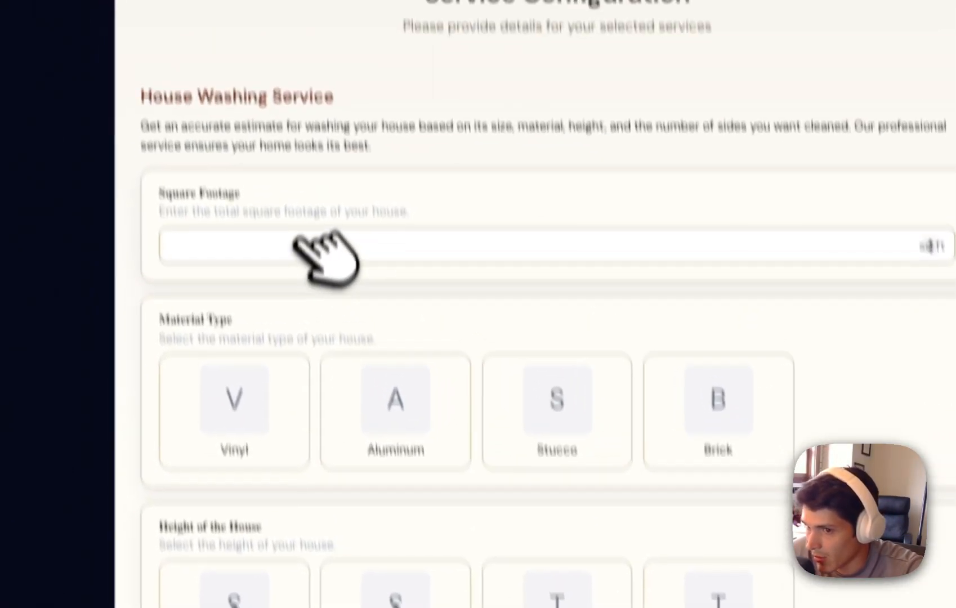
pyautogui.click(271, 238)
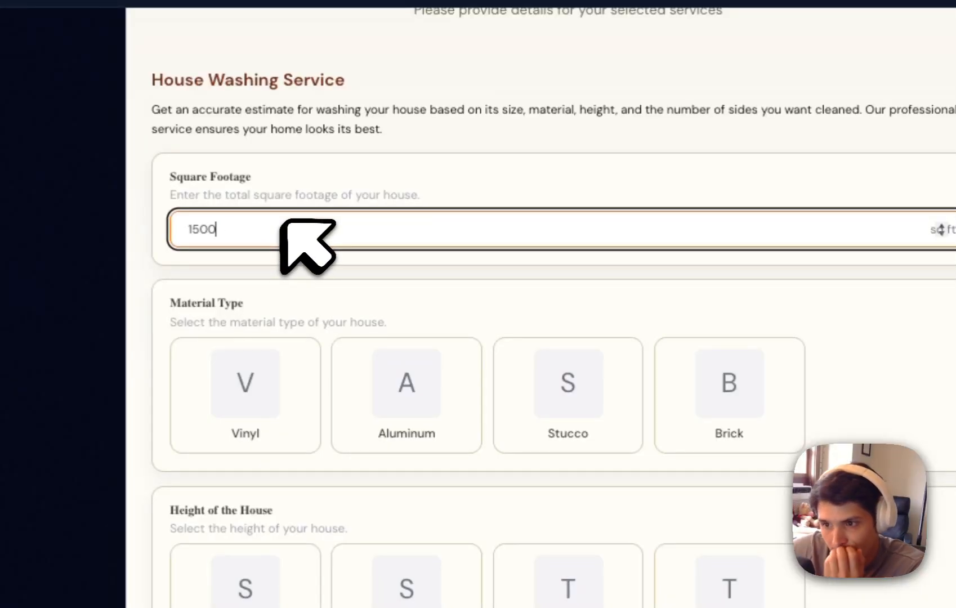
pyautogui.click(397, 396)
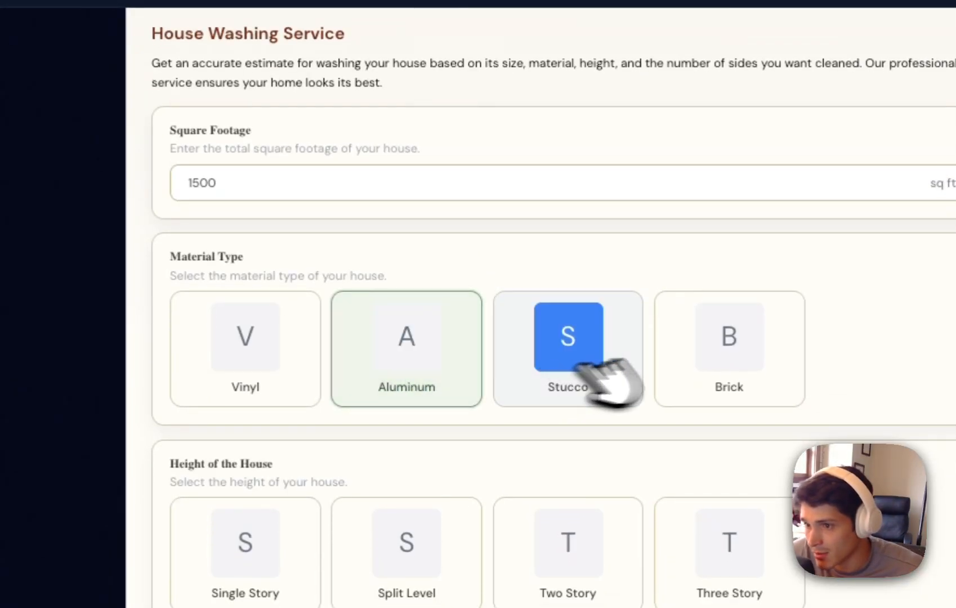
pyautogui.click(759, 404)
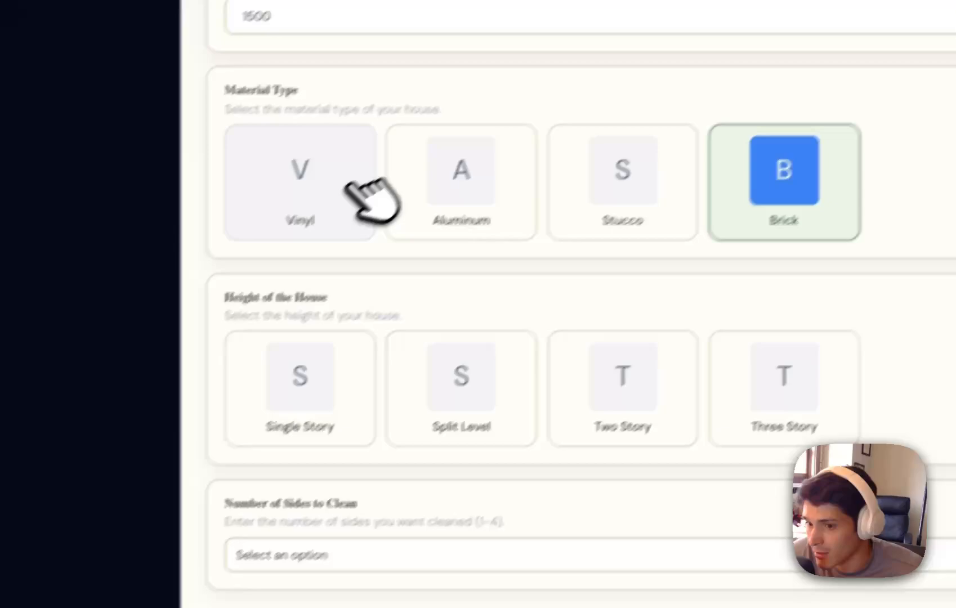
pyautogui.click(243, 294)
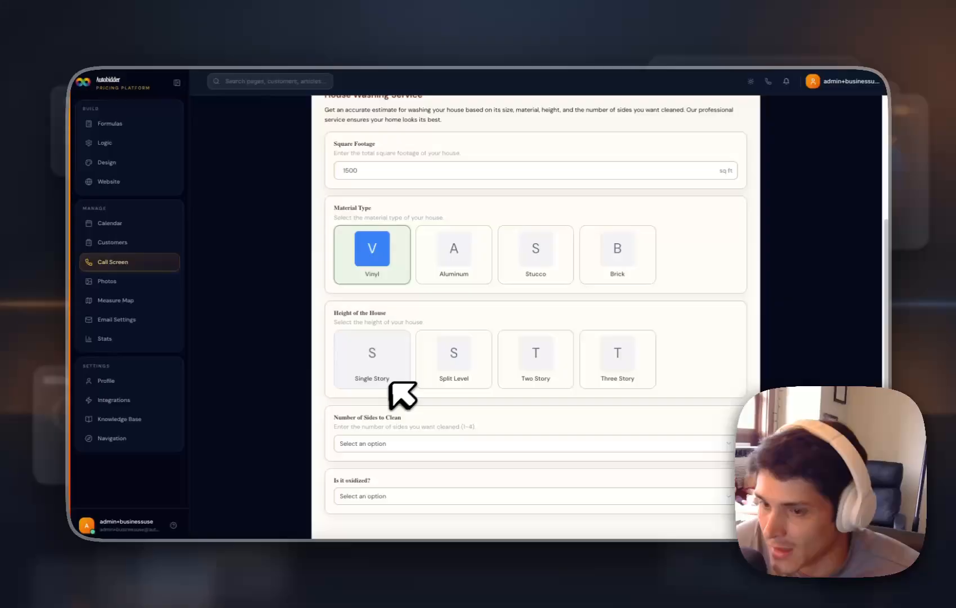
# Answer the remaining questions with Single Story height, Full House for the sides to clean, and yes for oxidized.
pyautogui.click(404, 372)
pyautogui.click(428, 443)
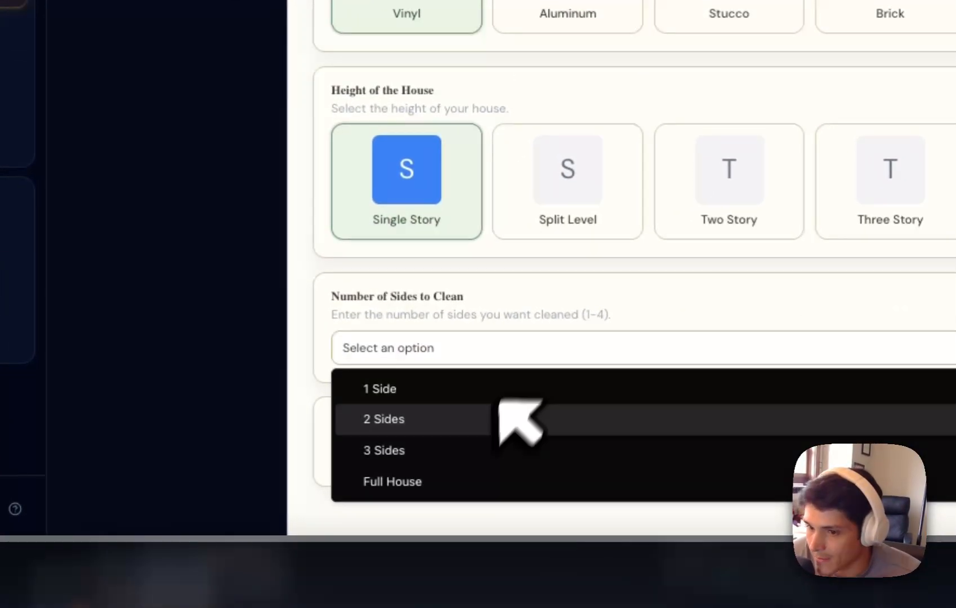
pyautogui.click(469, 483)
pyautogui.click(446, 445)
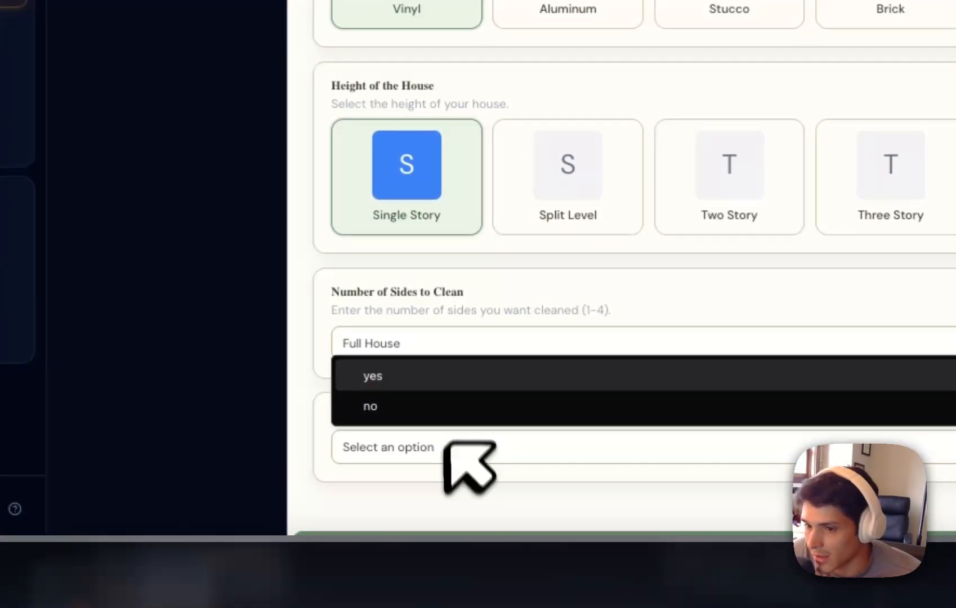
pyautogui.click(440, 374)
# Continue past the questions, choose Skip Lead (Pricing Only), and view the pricing.
pyautogui.scroll(-1, 473, 366)
pyautogui.click(462, 492)
pyautogui.click(447, 29)
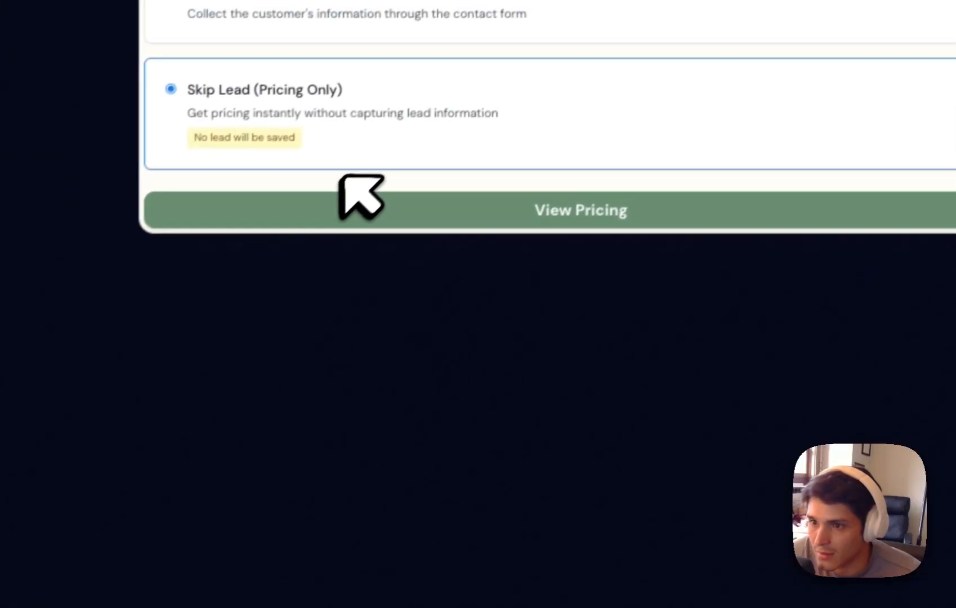
pyautogui.click(353, 215)
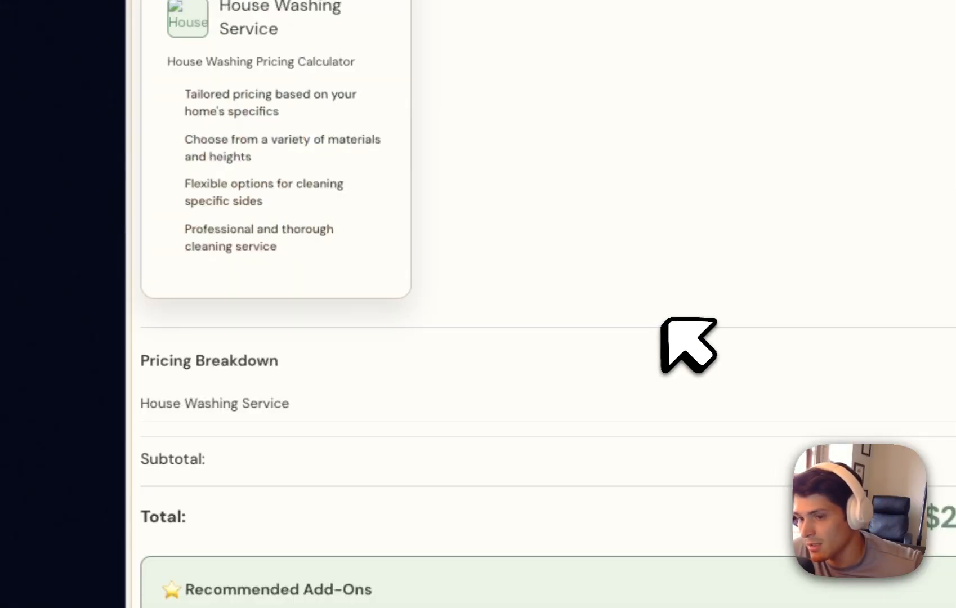
# Examine the quote's pricing breakdown and the Oxidation Removal upsell under Recommended Add-Ons.
pyautogui.scroll(-3, 663, 332)
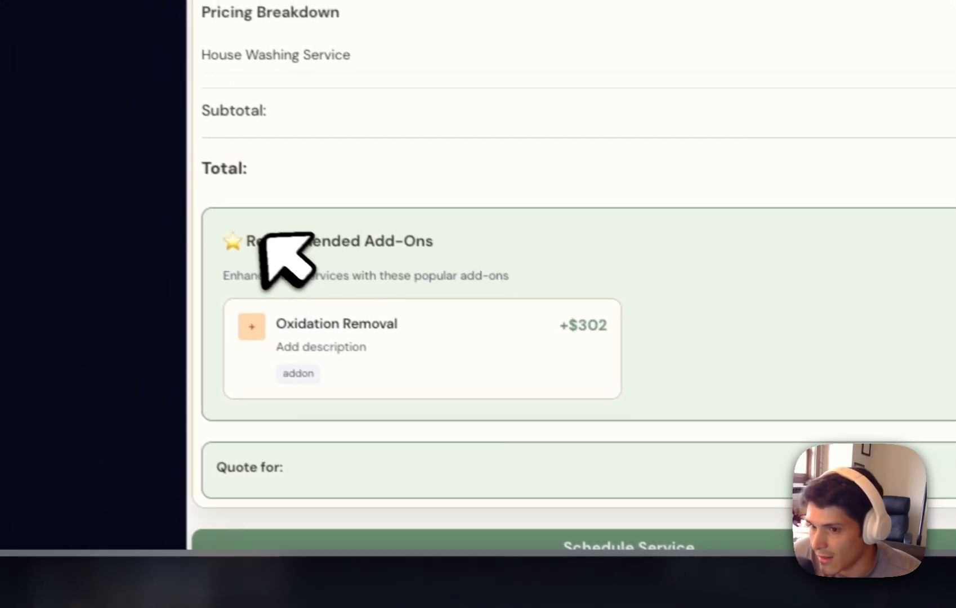
pyautogui.moveTo(257, 240); pyautogui.dragTo(418, 243)
pyautogui.click(514, 258)
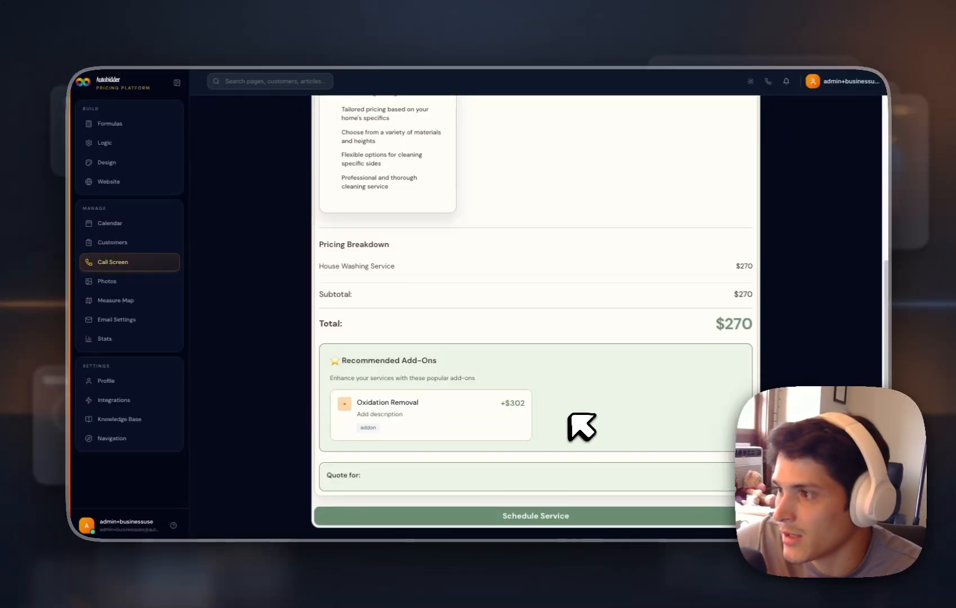
# Open the help and support dialog to view its contact options, and close it again.
pyautogui.scroll(5, 620, 473)
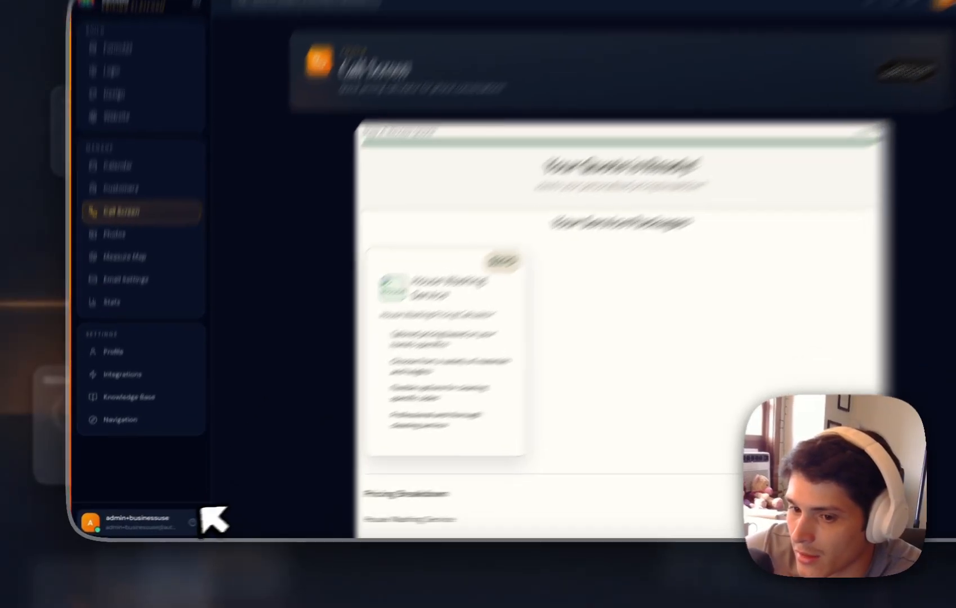
pyautogui.click(174, 525)
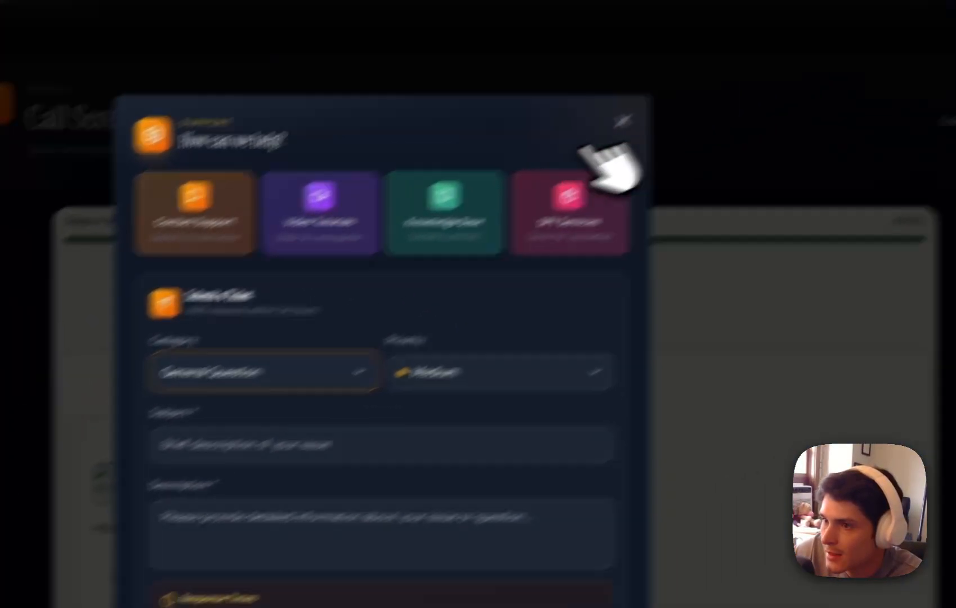
pyautogui.click(619, 123)
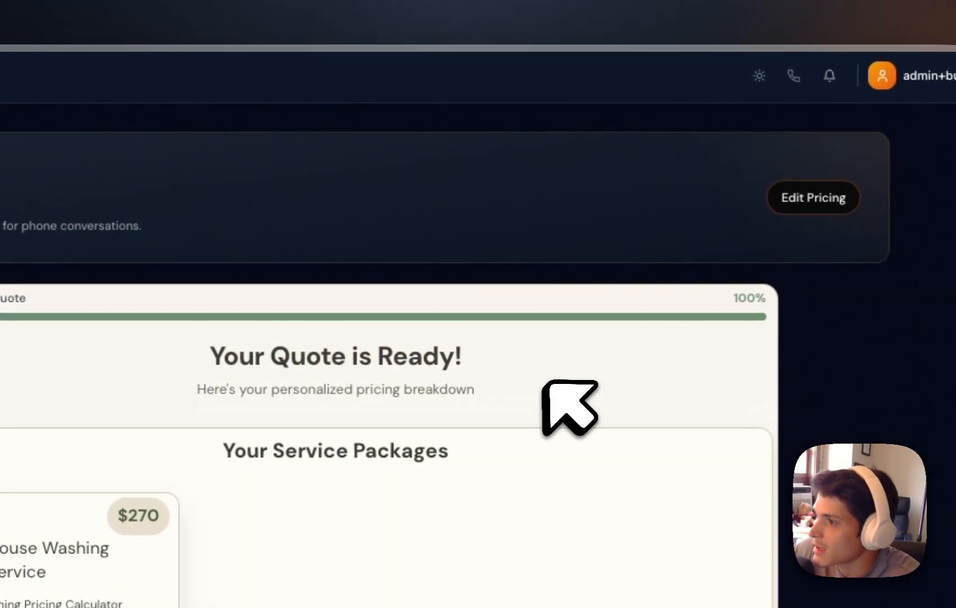